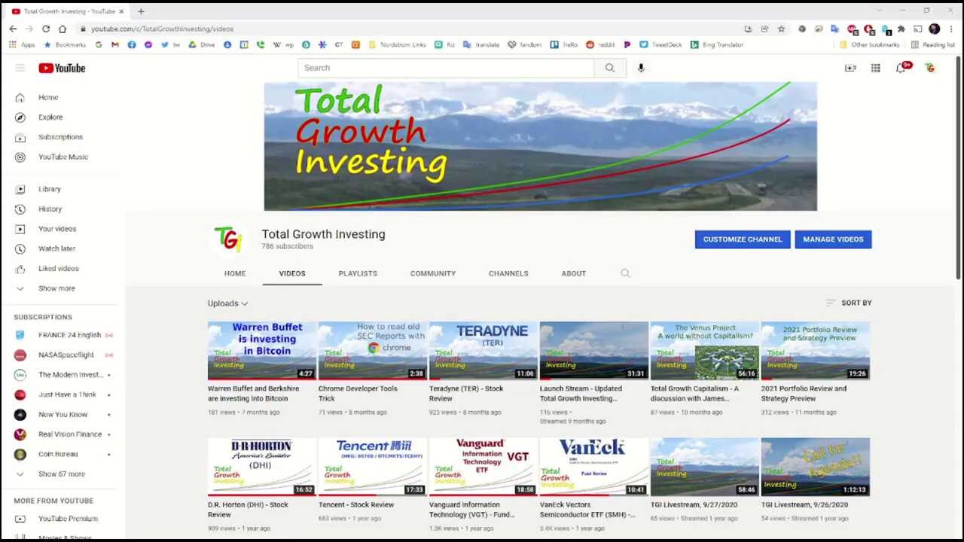
# Look through the Total Growth Investing channel's uploaded videos.
pyautogui.scroll(-3, 542, 302)
pyautogui.scroll(-5, 539, 323)
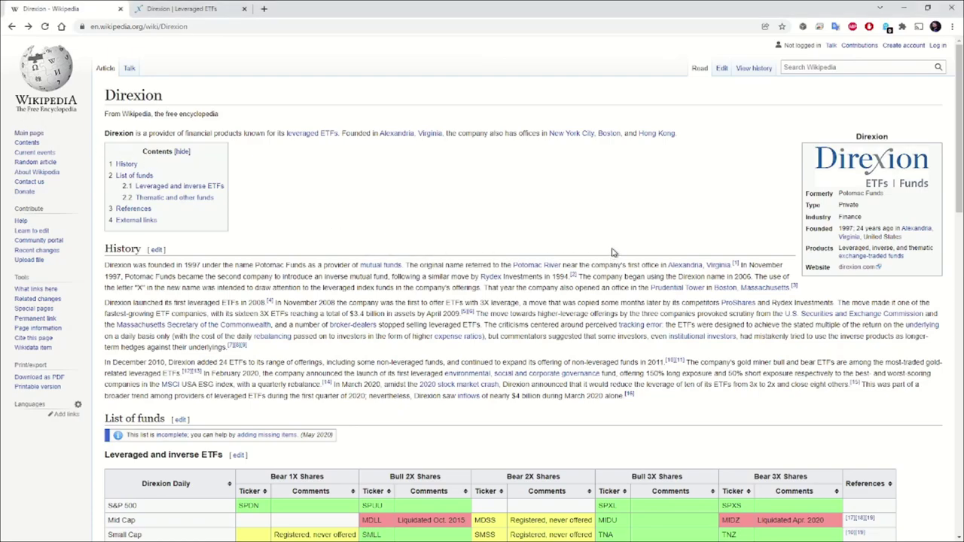
# Look through the Direxion home page down to the Featured Funds section.
pyautogui.click(193, 9)
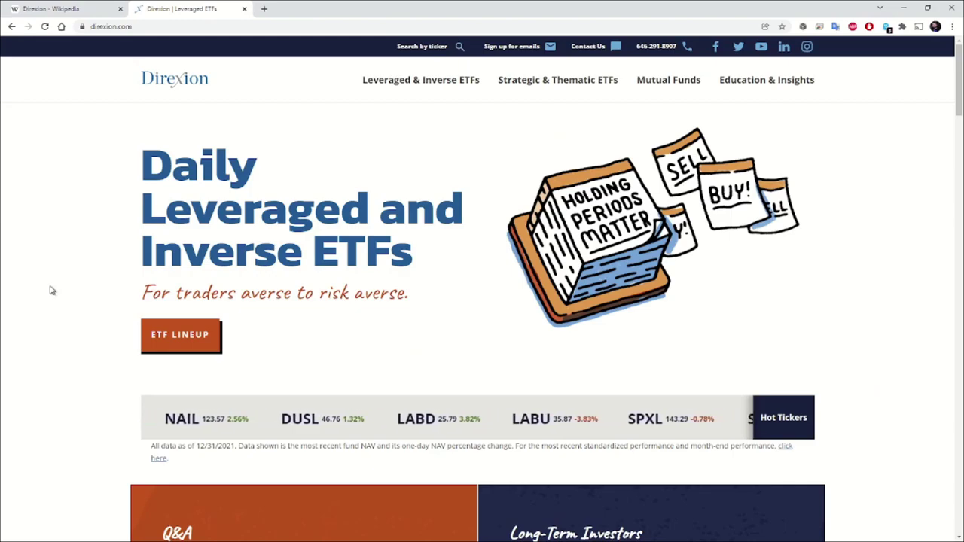
pyautogui.scroll(-3, 51, 290)
pyautogui.scroll(-6, 52, 290)
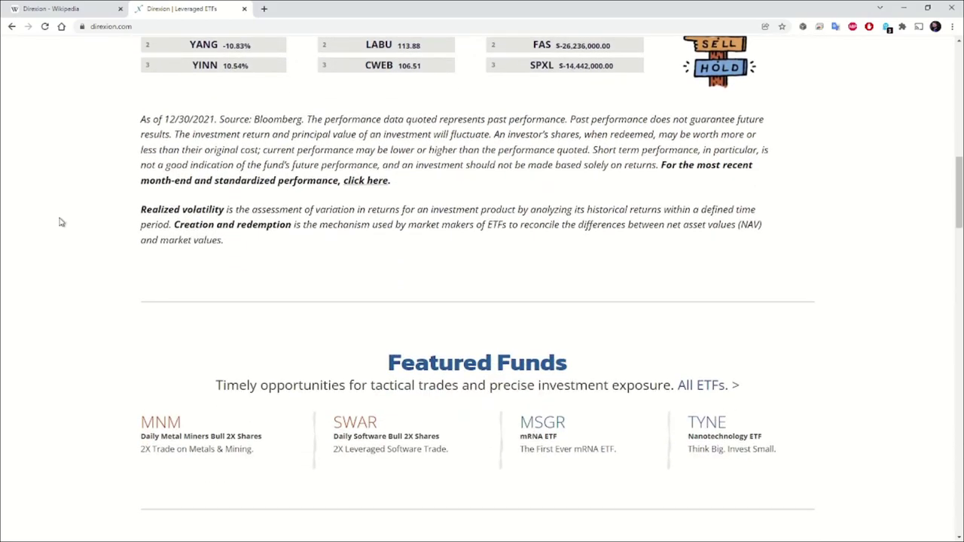
# Follow the leveraged ETFs link from Wikipedia's Direxion article and go up to the contents list of the Exchange-traded fund article.
pyautogui.click(62, 10)
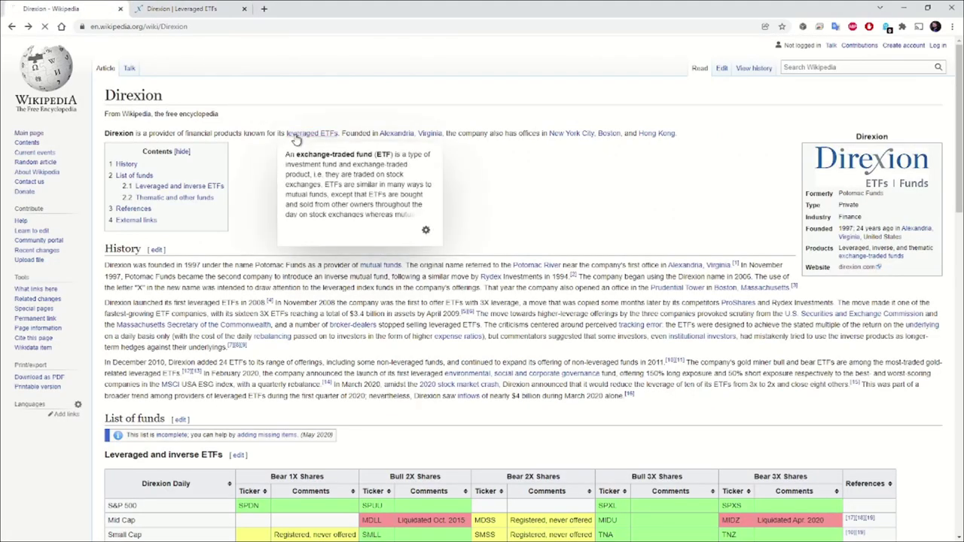
pyautogui.click(295, 135)
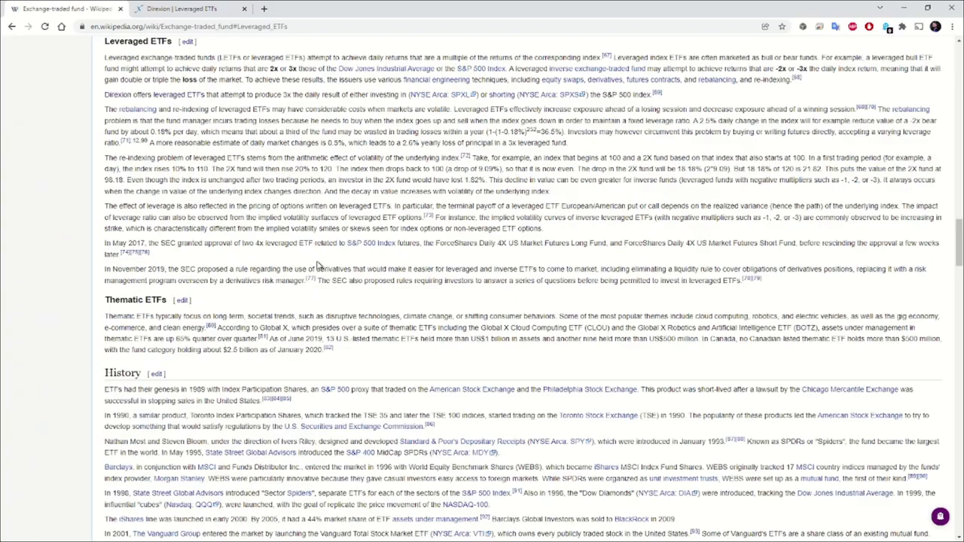
pyautogui.scroll(6, 318, 262)
pyautogui.scroll(15, 318, 262)
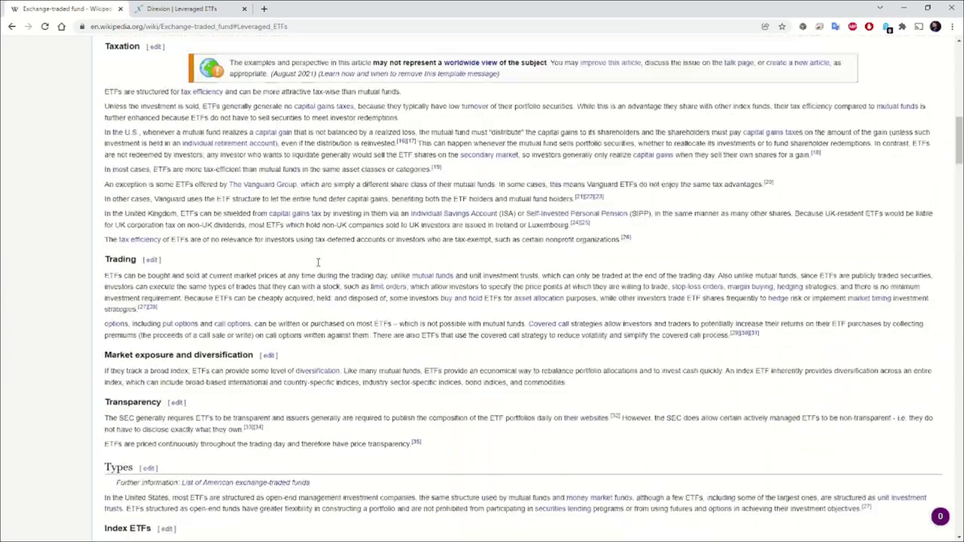
pyautogui.scroll(10, 318, 263)
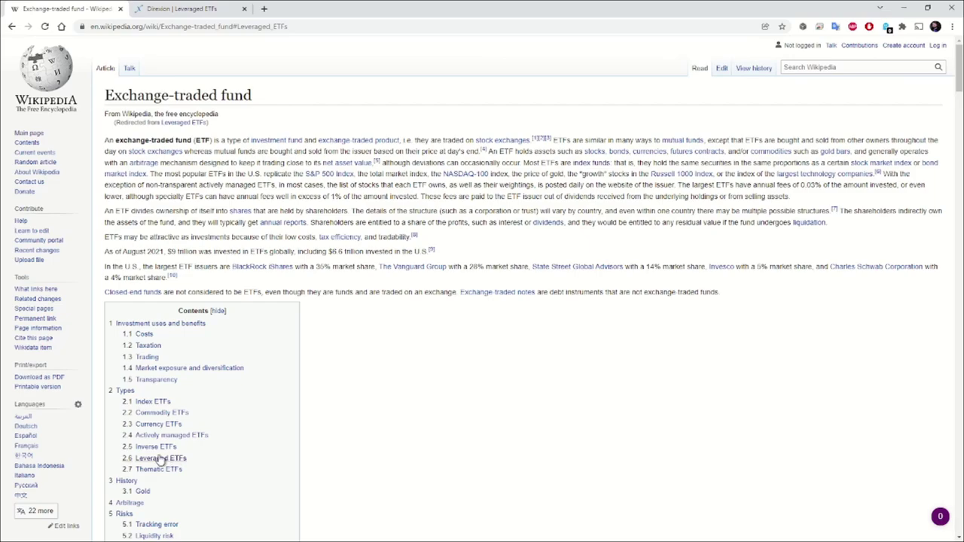
# Read the Index ETFs section of the article and preview its linked definitions of index funds and index.
pyautogui.click(149, 403)
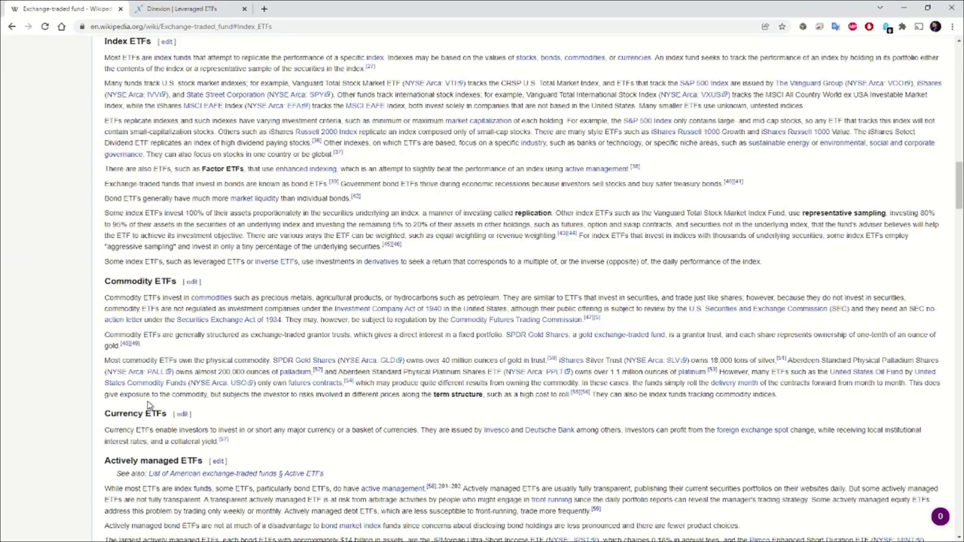
pyautogui.moveTo(173, 59)
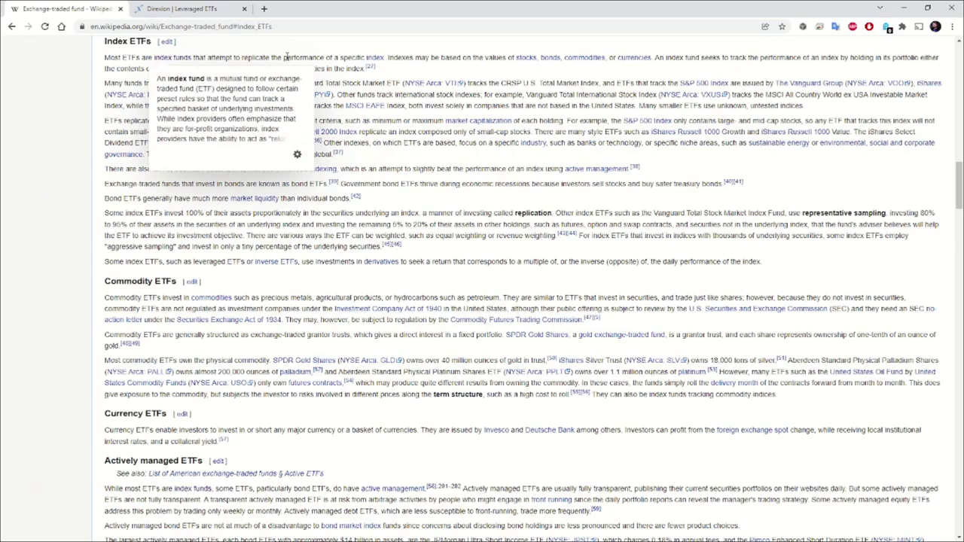
pyautogui.moveTo(377, 59)
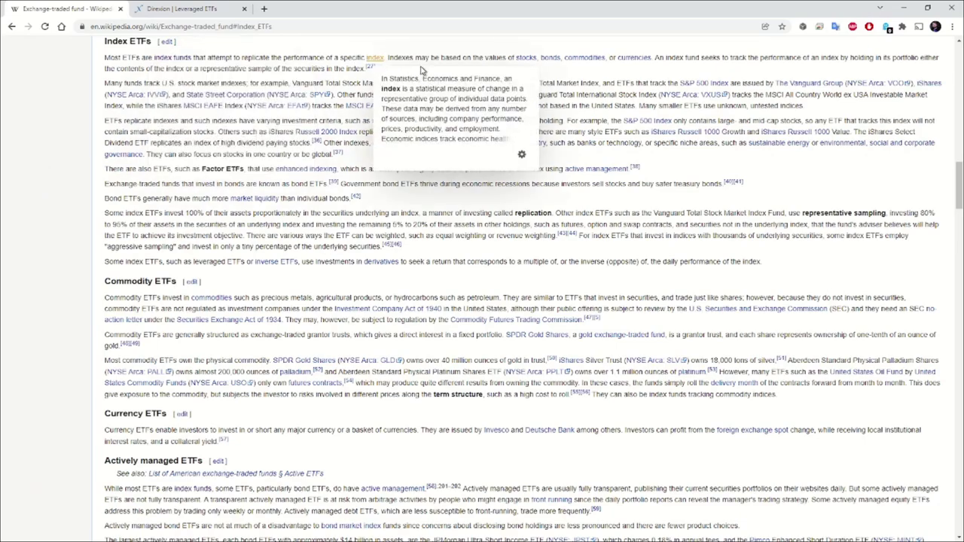
pyautogui.middleClick(422, 69)
pyautogui.click(315, 11)
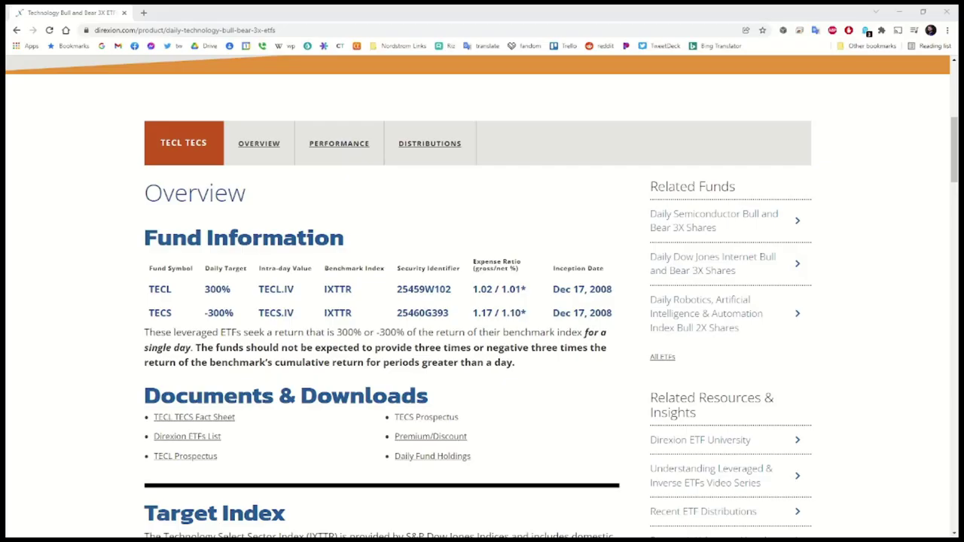
# Highlight the warning about returns for periods greater than a day on the TECL TECS page and view the Target Index section.
pyautogui.moveTo(195, 347); pyautogui.dragTo(517, 364)
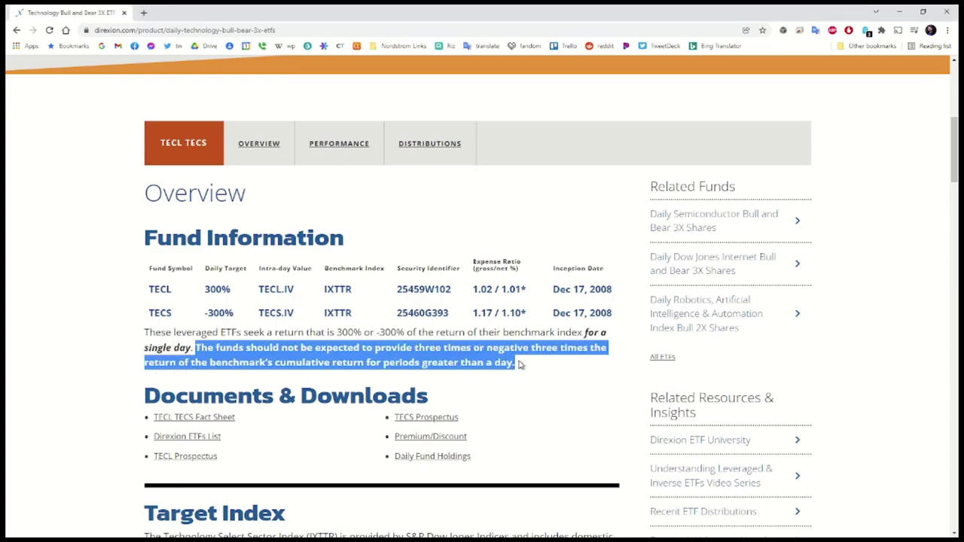
pyautogui.scroll(-2, 94, 440)
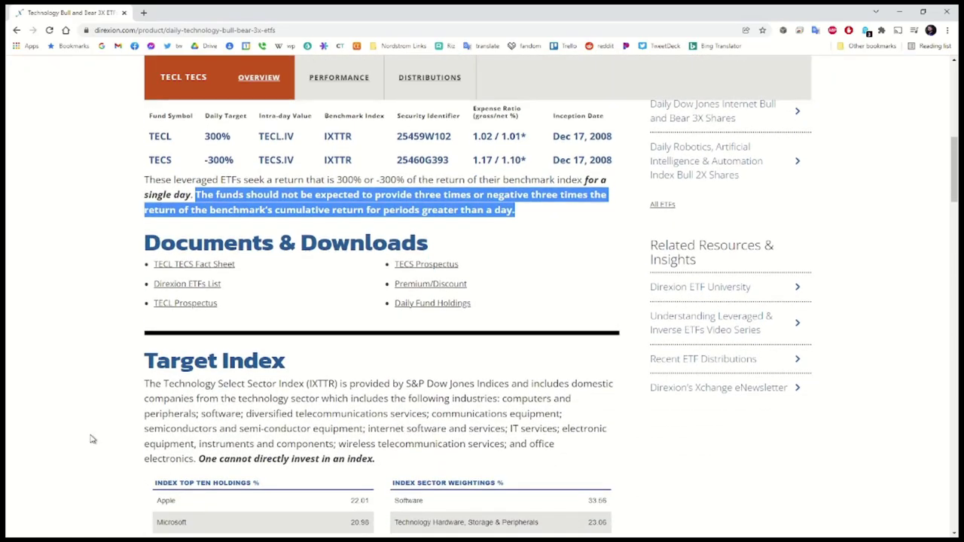
pyautogui.scroll(-1, 91, 439)
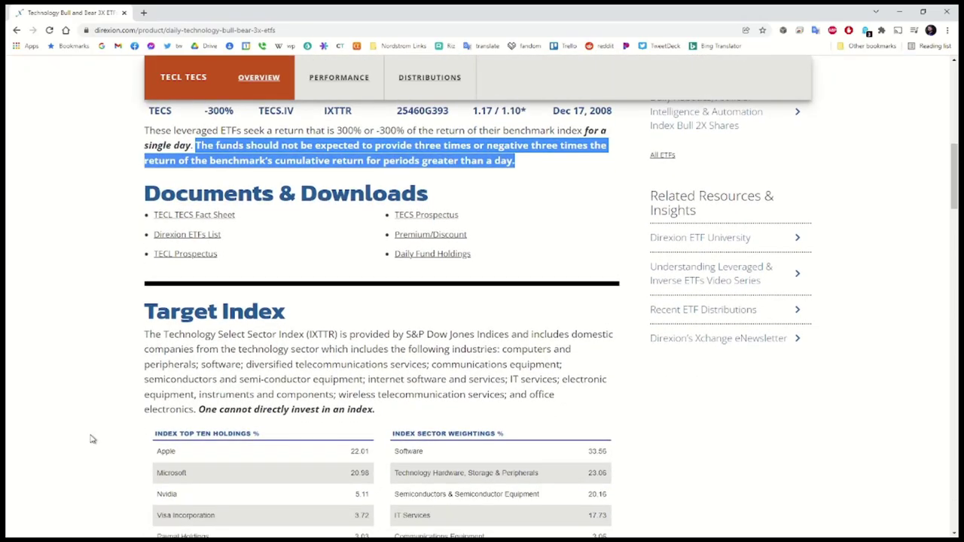
# Return to the TECL TECS fund summary and highlight the statement that meeting the investment objectives is not guaranteed.
pyautogui.scroll(7, 92, 439)
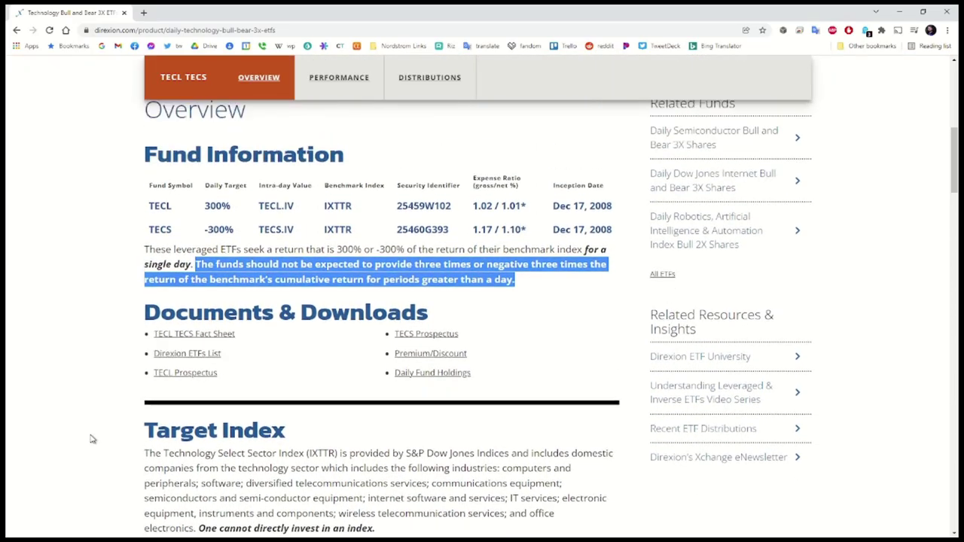
pyautogui.scroll(1, 89, 437)
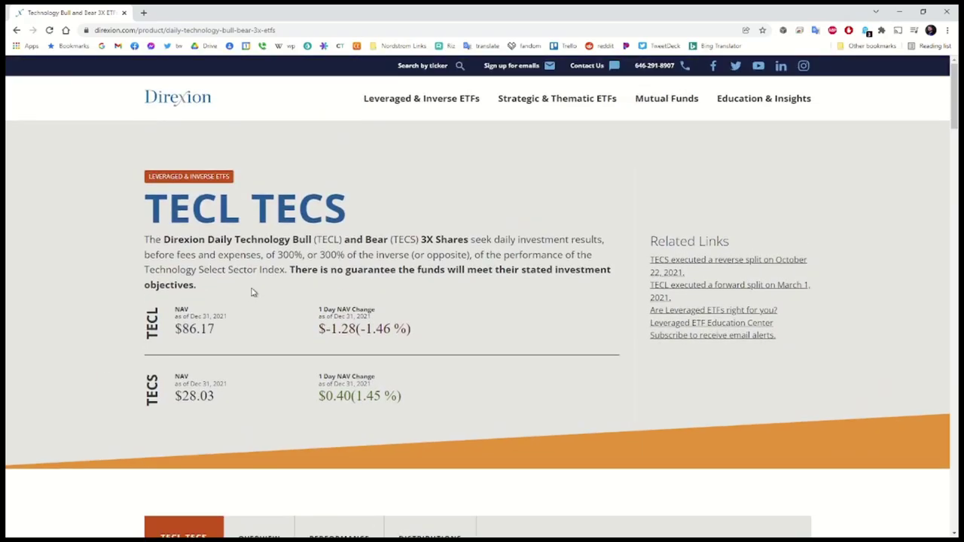
pyautogui.moveTo(196, 285); pyautogui.dragTo(290, 273)
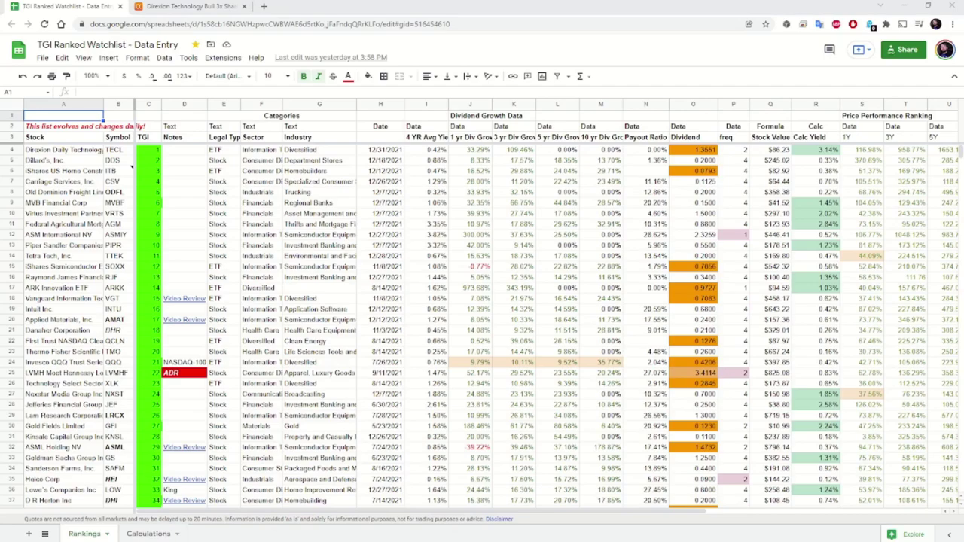
# Select TECL's 4-year average yield in the Rankings sheet and view the fund's Dividend Yield History on Seeking Alpha.
pyautogui.click(427, 149)
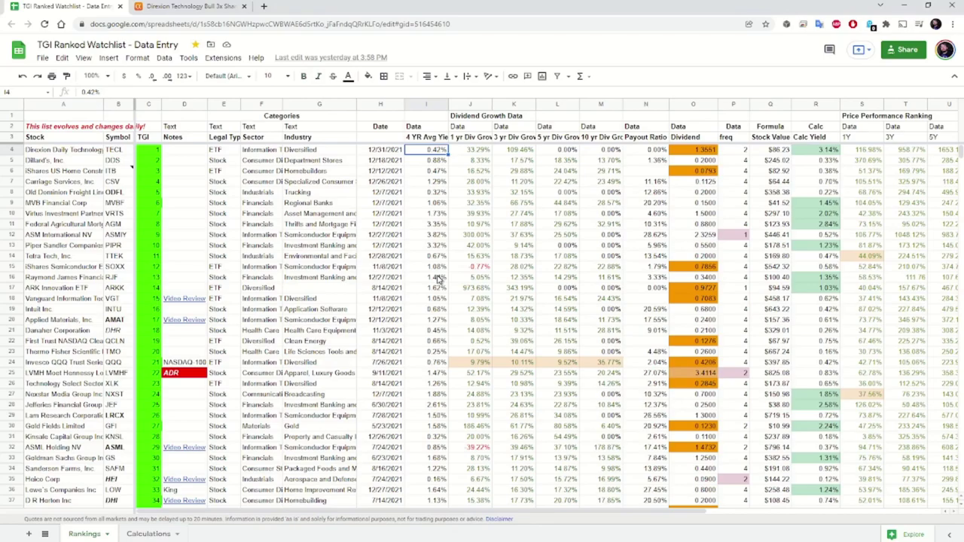
pyautogui.click(177, 9)
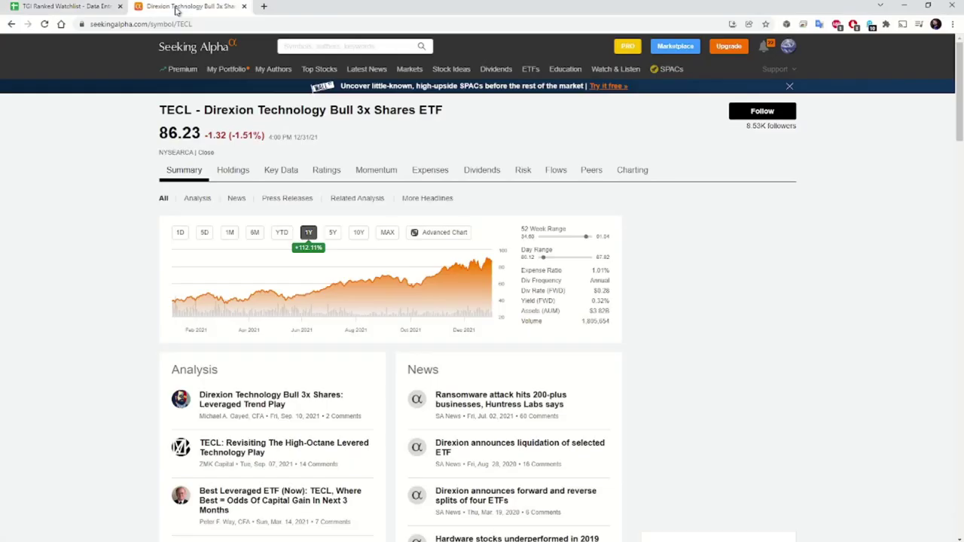
pyautogui.click(480, 172)
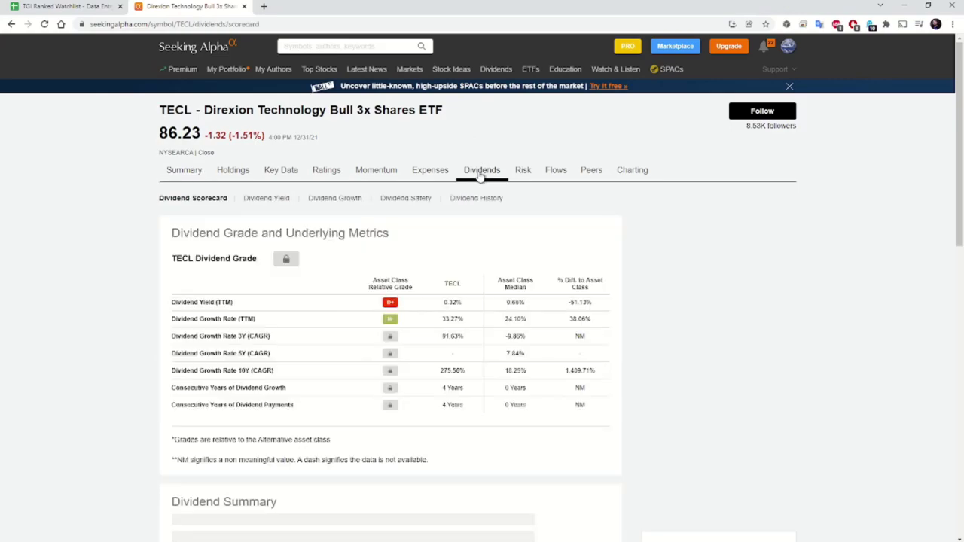
pyautogui.click(273, 202)
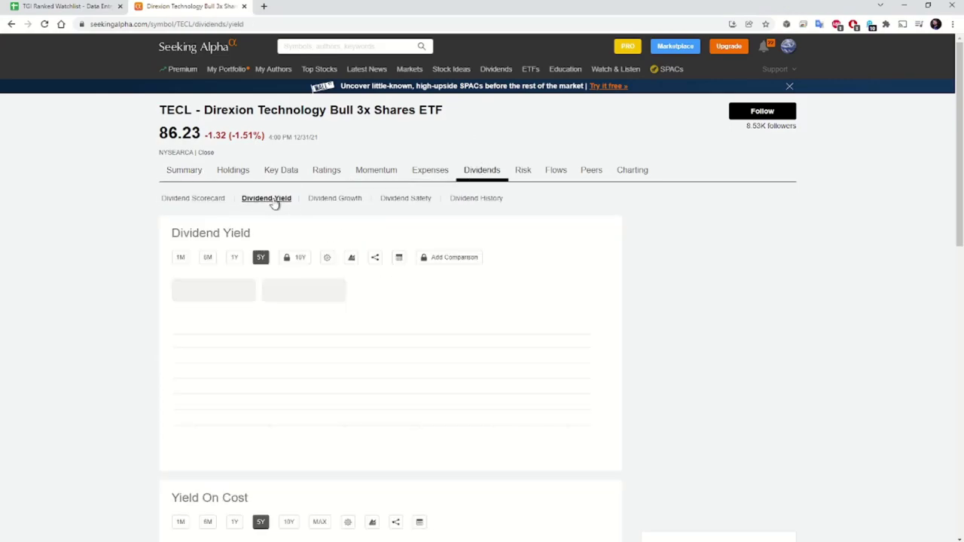
pyautogui.scroll(-3, 108, 397)
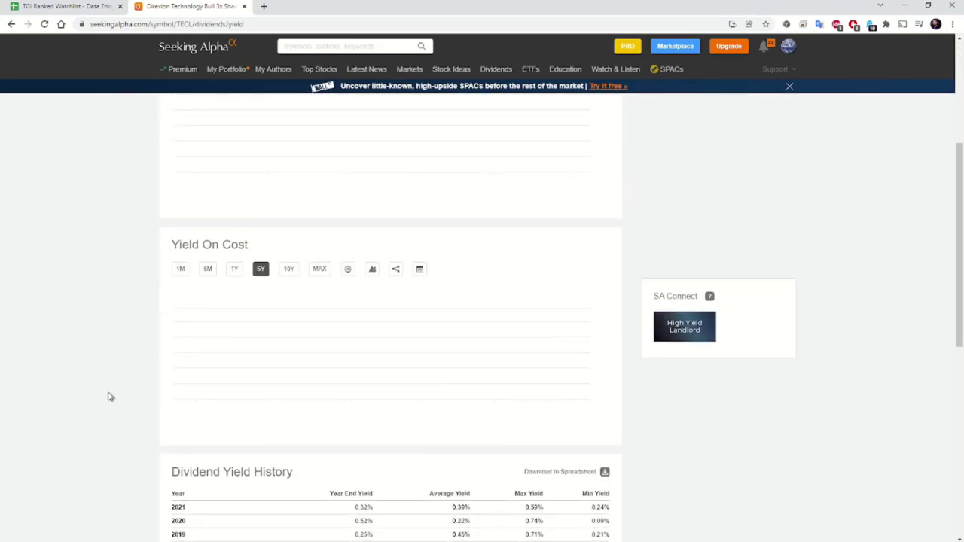
pyautogui.scroll(-3, 108, 397)
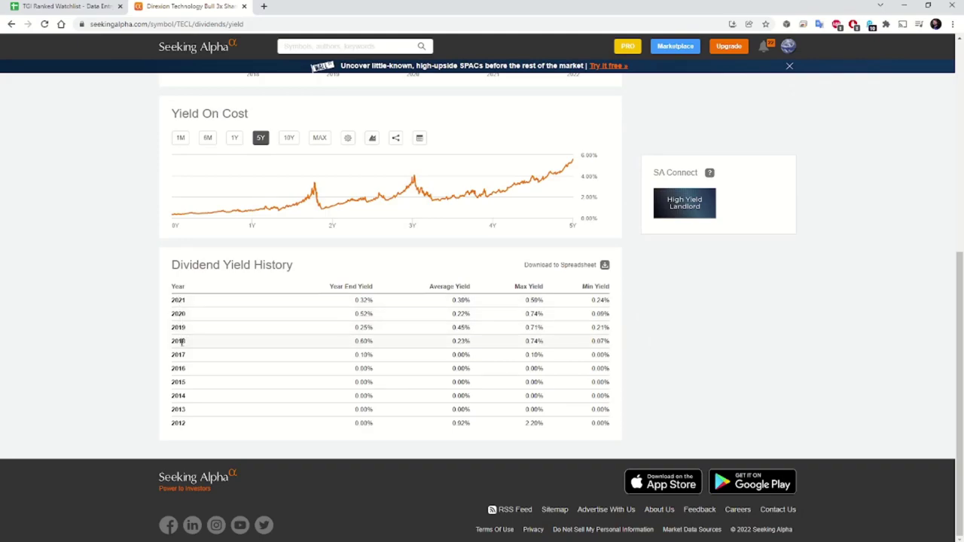
# Check TECL's 1-year dividend growth in the watchlist against the Dividend Growth History on Seeking Alpha.
pyautogui.click(84, 7)
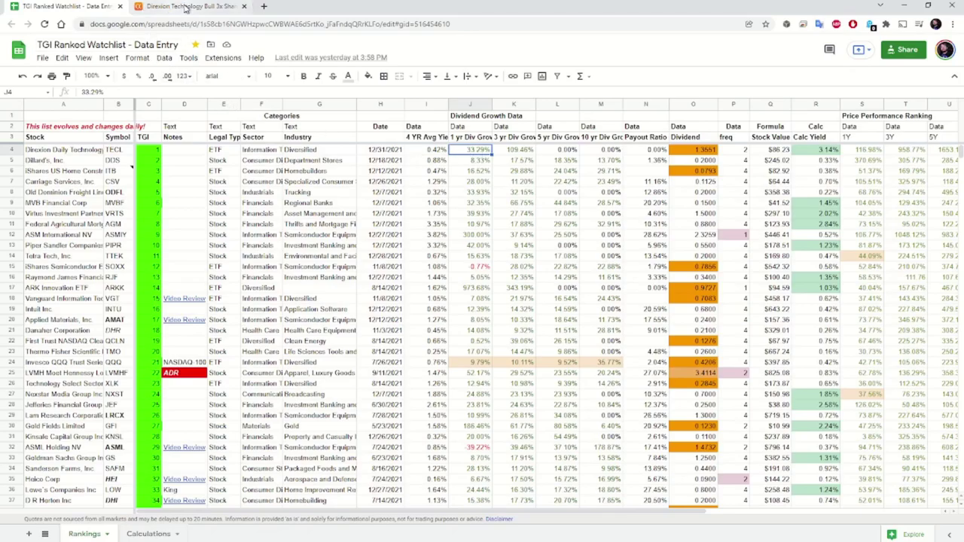
pyautogui.click(185, 7)
pyautogui.scroll(5, 108, 306)
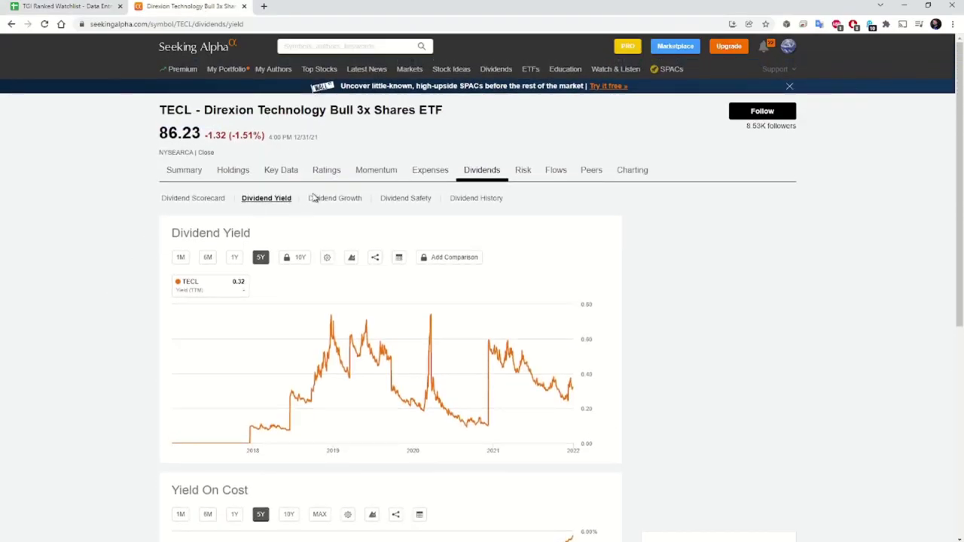
pyautogui.click(336, 199)
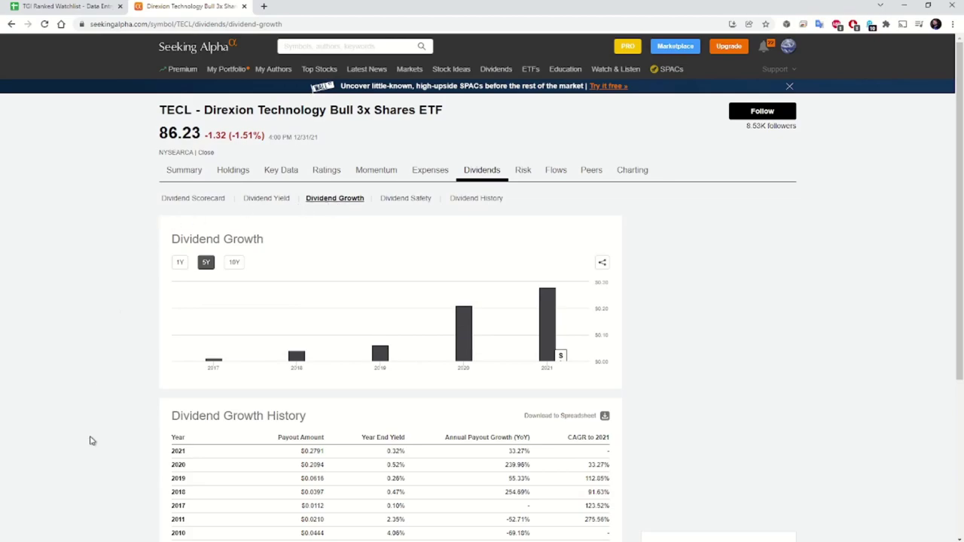
pyautogui.scroll(-2, 119, 422)
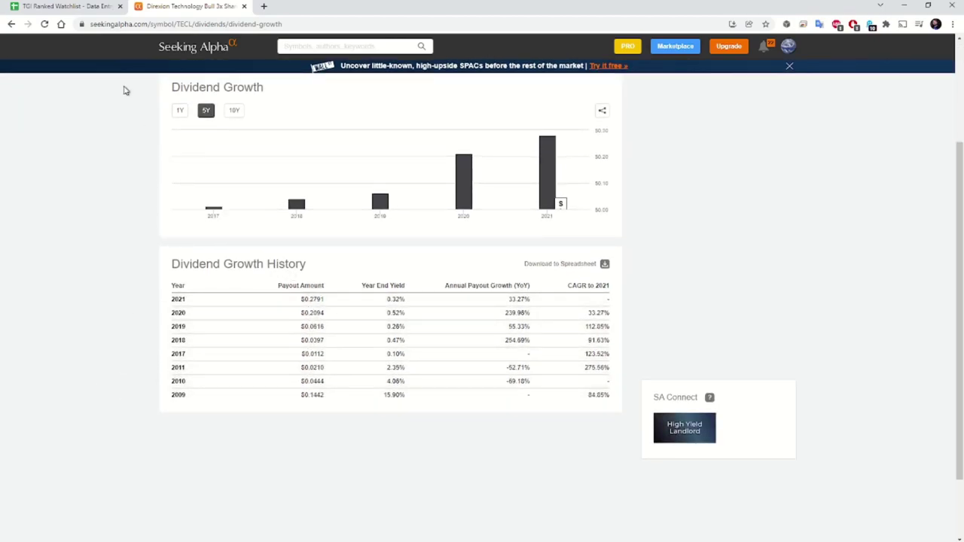
# Examine the CAGR and average yield calculators in the watchlist's Calculations sheet and return to the Rankings sheet.
pyautogui.click(75, 6)
pyautogui.click(147, 535)
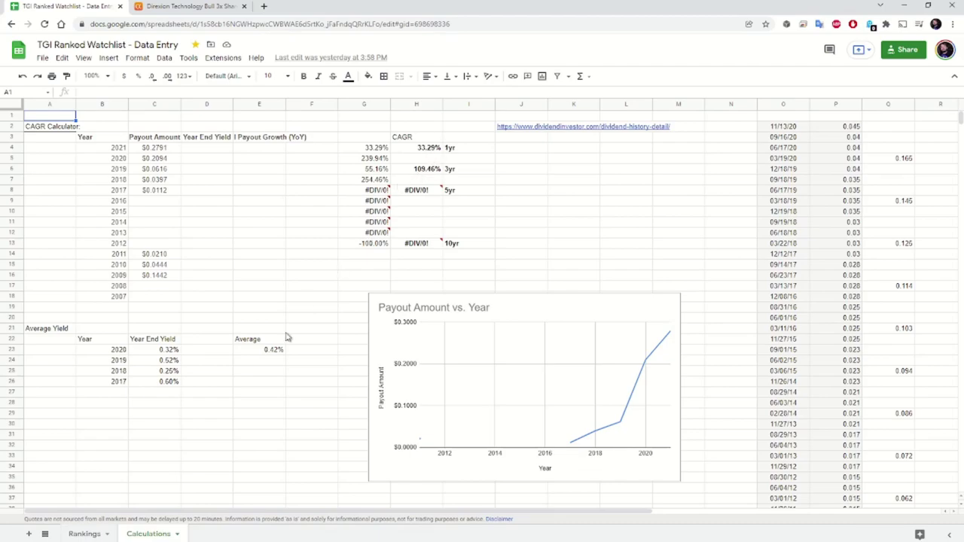
pyautogui.click(85, 534)
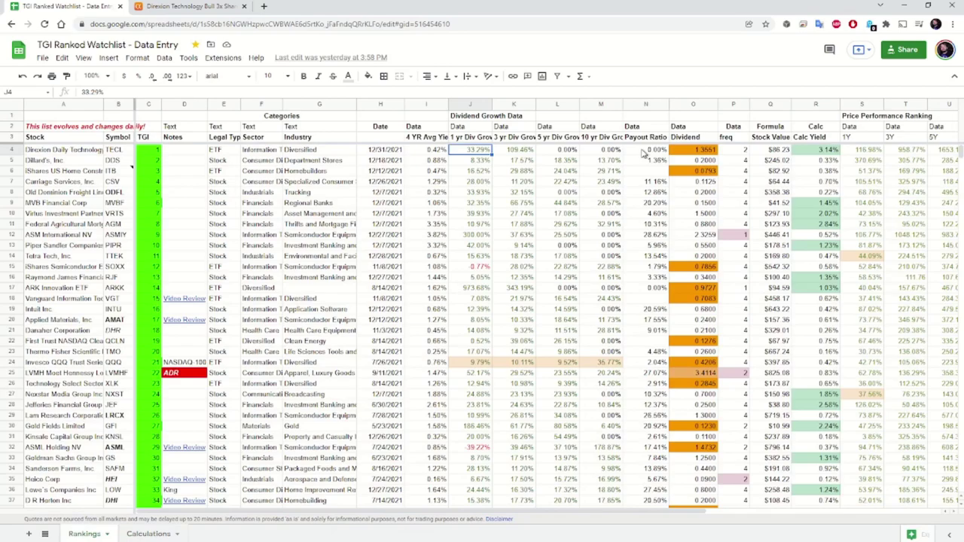
# Select TECL's payout ratio in the Rankings sheet and view the fund's Dividend Safety data on Seeking Alpha.
pyautogui.click(640, 150)
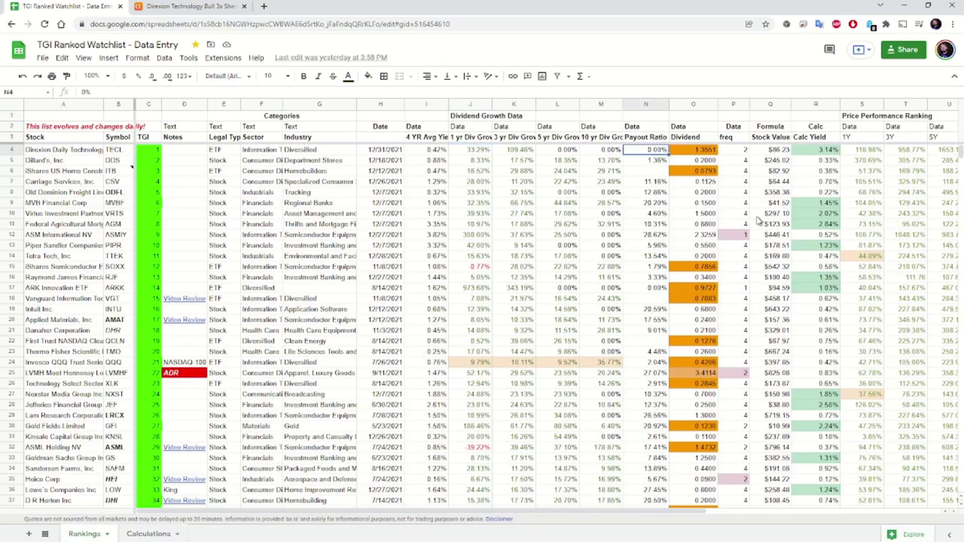
pyautogui.click(222, 6)
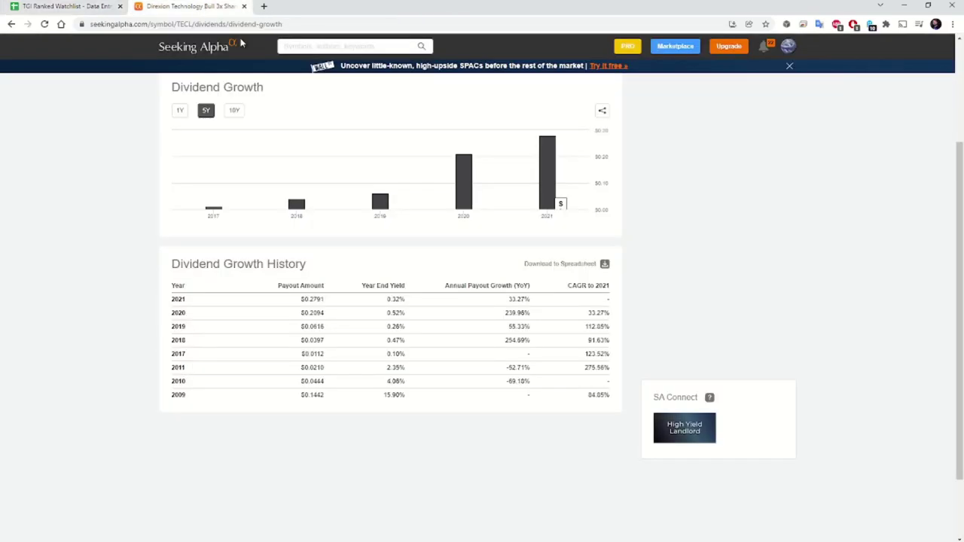
pyautogui.scroll(3, 327, 198)
pyautogui.click(402, 200)
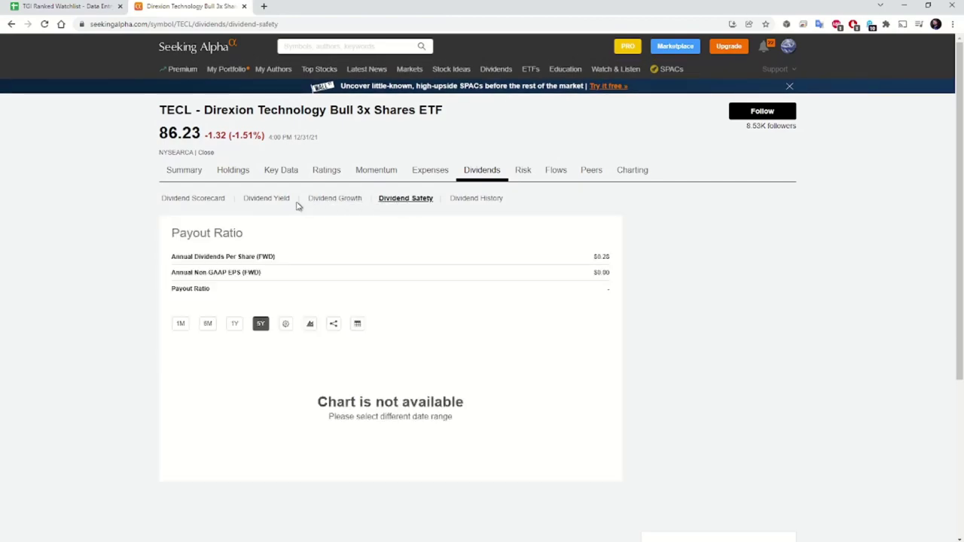
# Select TECL's dividend formula in the Rankings sheet and open the fund's Dividend History on Seeking Alpha.
pyautogui.click(87, 7)
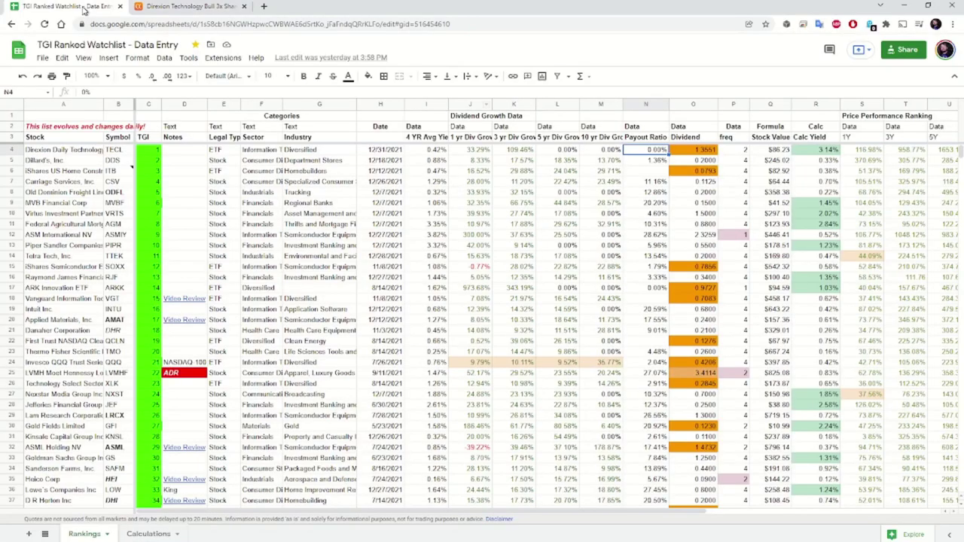
pyautogui.click(703, 151)
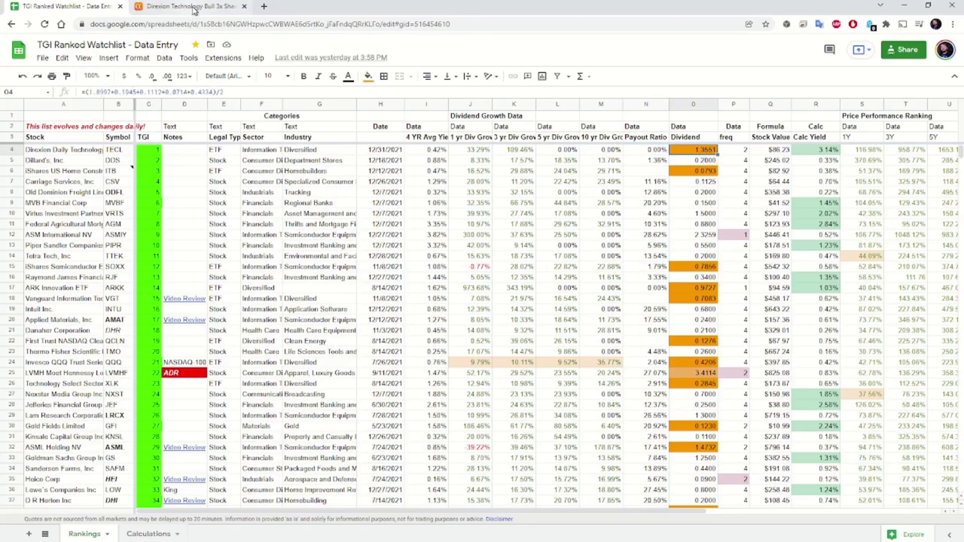
pyautogui.click(194, 8)
pyautogui.click(480, 199)
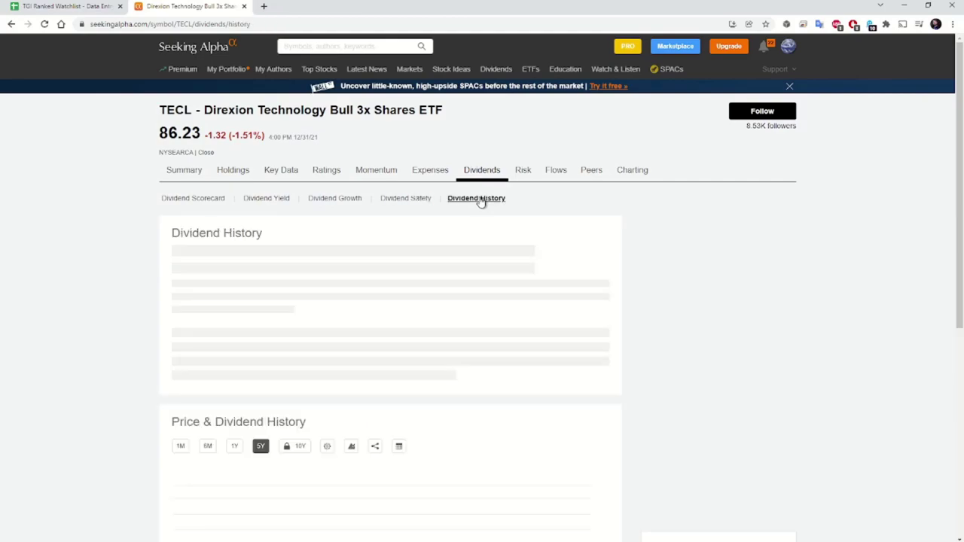
# Look through TECL's Dividend Payout History on Seeking Alpha and return to the Data Entry watchlist.
pyautogui.scroll(-3, 74, 382)
pyautogui.scroll(-2, 74, 381)
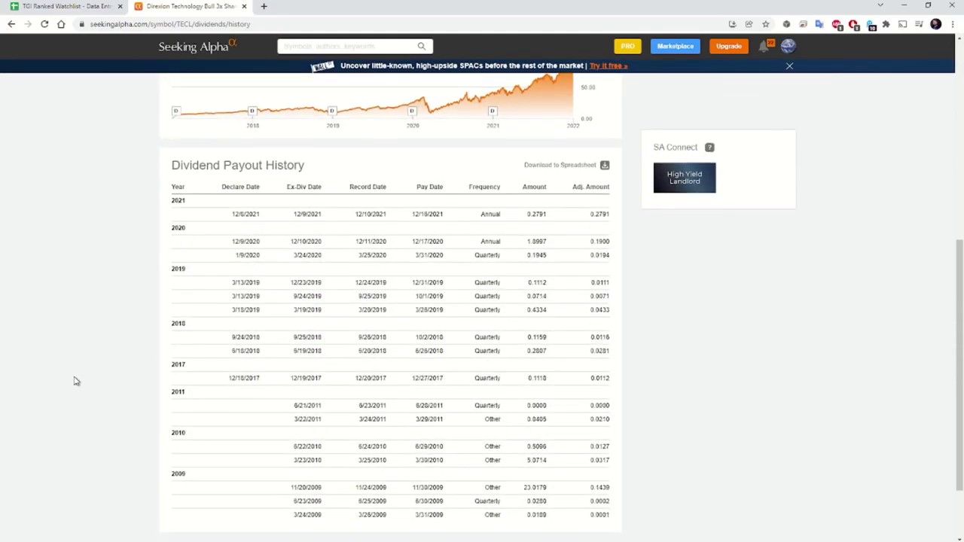
pyautogui.scroll(4, 77, 382)
pyautogui.scroll(3, 79, 376)
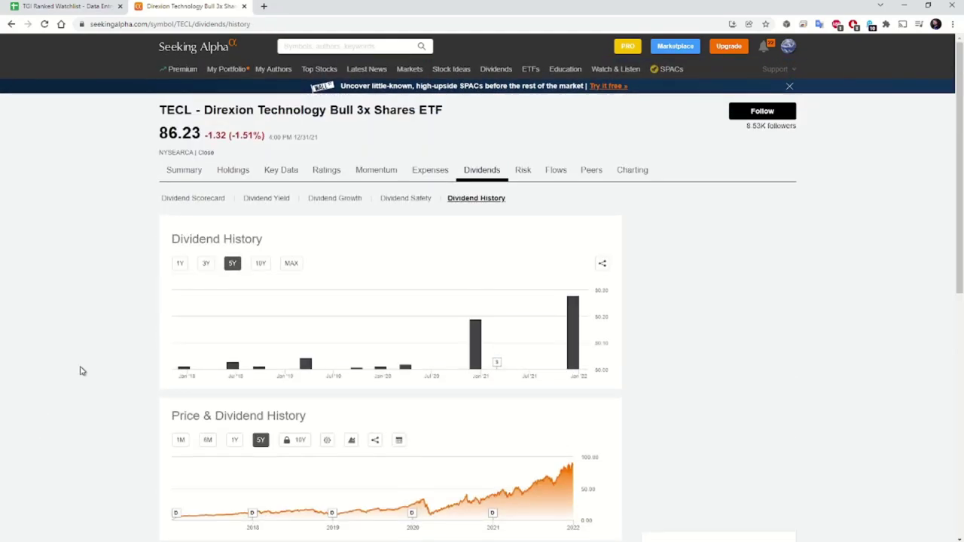
pyautogui.click(90, 8)
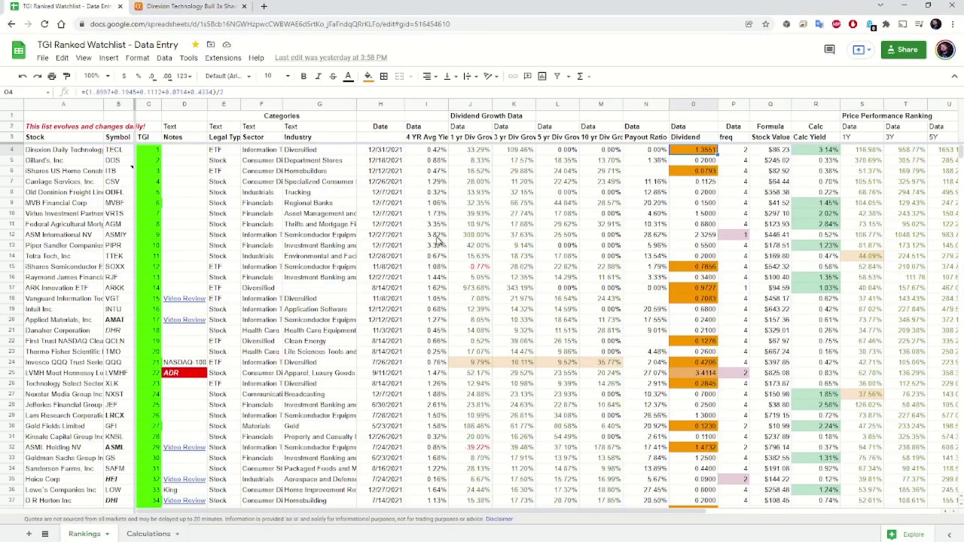
# Go through TECL's row in the Rankings sheet to the price performance columns and select the 1Y figure.
pyautogui.press('Right')
pyautogui.press('Right')
pyautogui.press('Right')
pyautogui.press('Right')
pyautogui.press('Right')
pyautogui.press('Right')
pyautogui.press('Right')
pyautogui.press('Right')
pyautogui.press('Right')
pyautogui.press('Right')
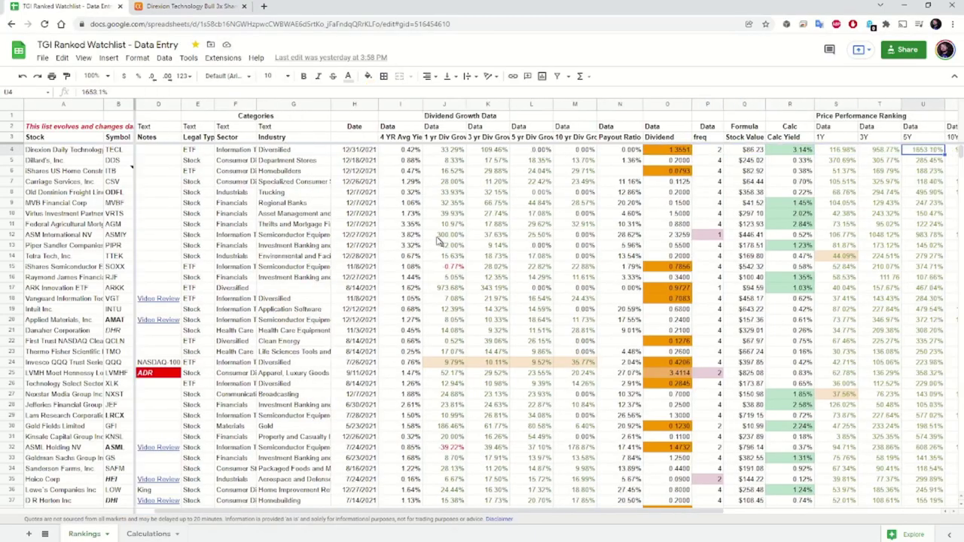
pyautogui.press('Left')
pyautogui.press('Left')
pyautogui.press('Left')
pyautogui.press('Left')
pyautogui.press('Left')
pyautogui.press('Left')
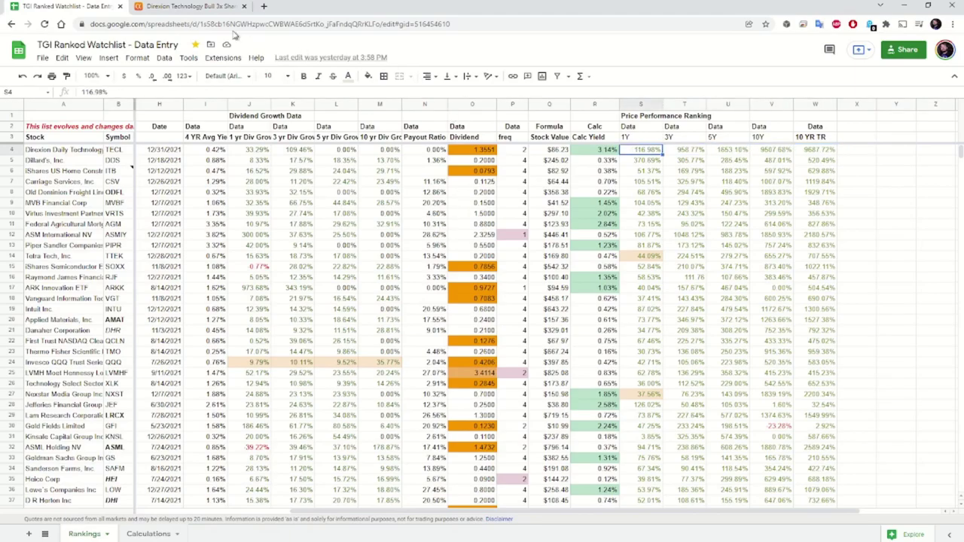
# View TECL's Price Performance table in the Momentum data on Seeking Alpha and return to the Data Entry watchlist.
pyautogui.click(178, 9)
pyautogui.moveTo(278, 122)
pyautogui.click(371, 170)
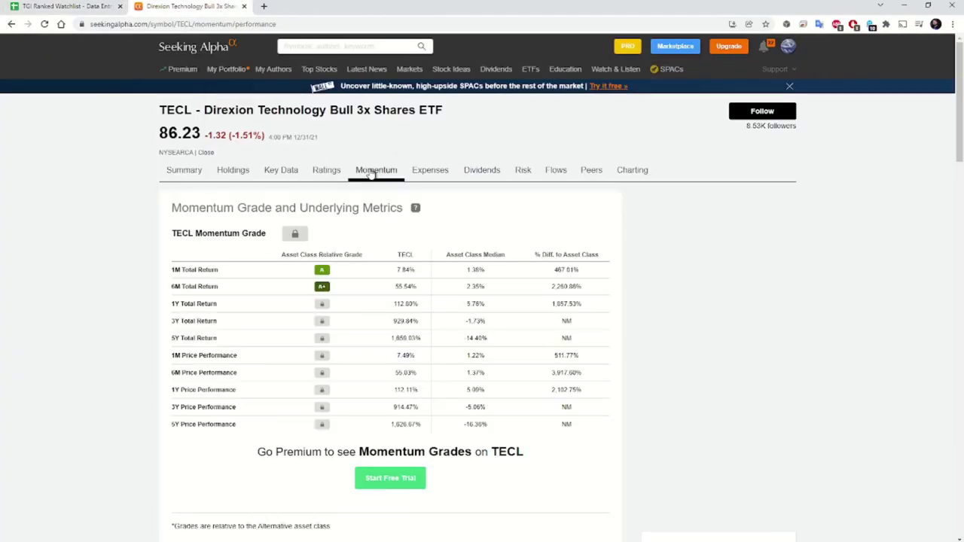
pyautogui.scroll(-3, 119, 329)
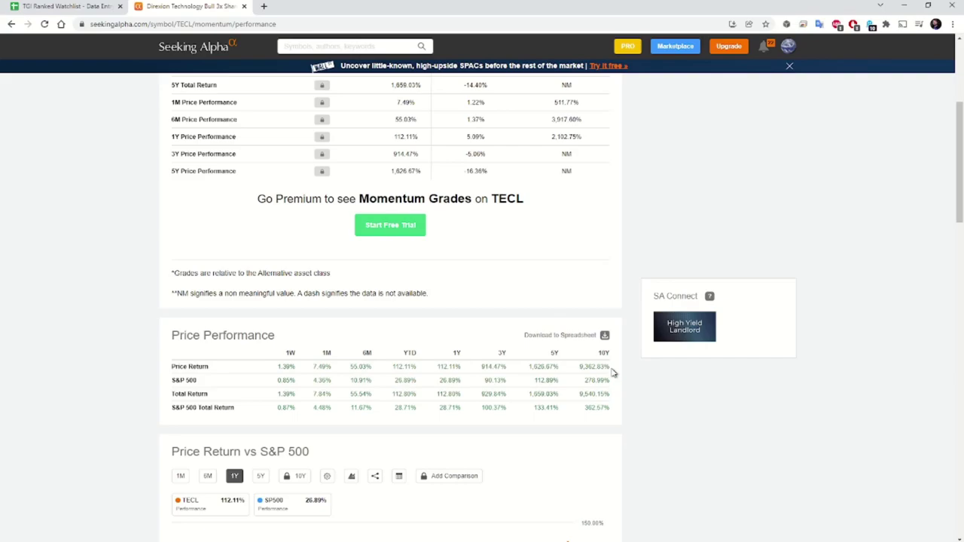
pyautogui.click(90, 7)
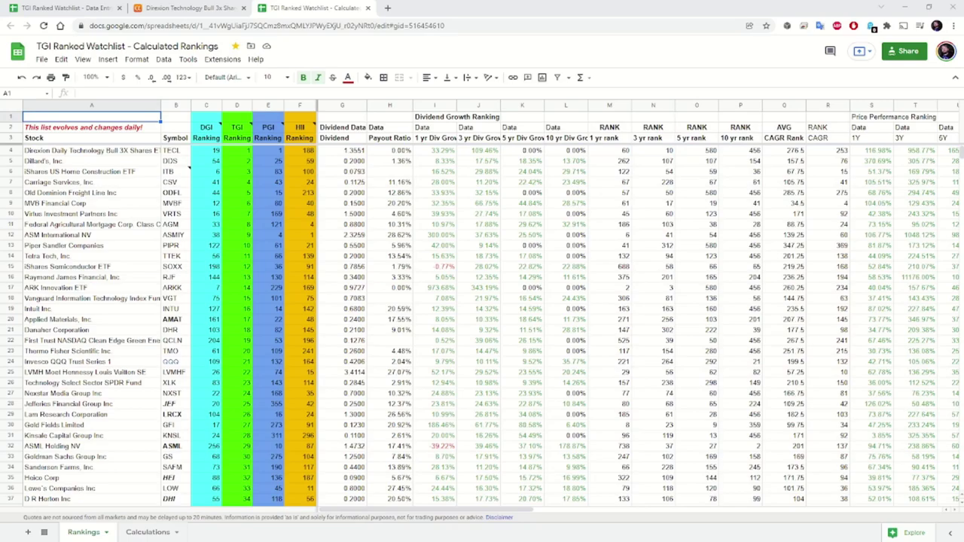
# In the Calculated Rankings watchlist, inspect TECL's 1-year dividend growth lookup and its dividend growth rank, average CAGR rank and overall CAGR rank formulas.
pyautogui.click(434, 150)
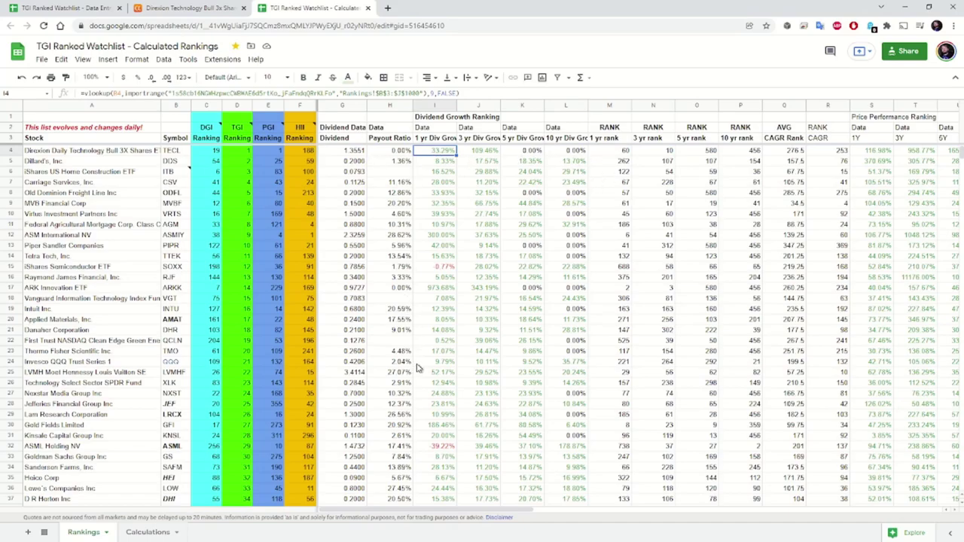
pyautogui.click(616, 151)
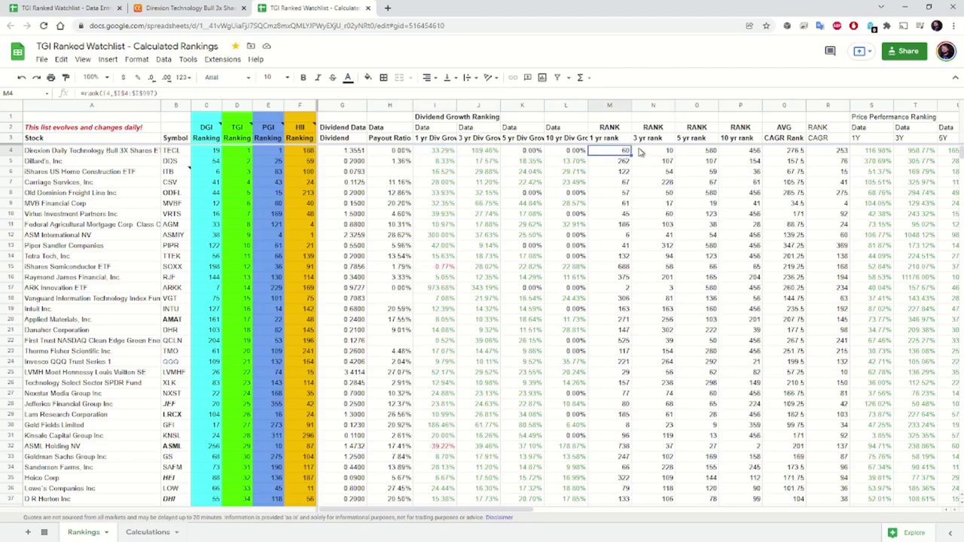
pyautogui.click(652, 152)
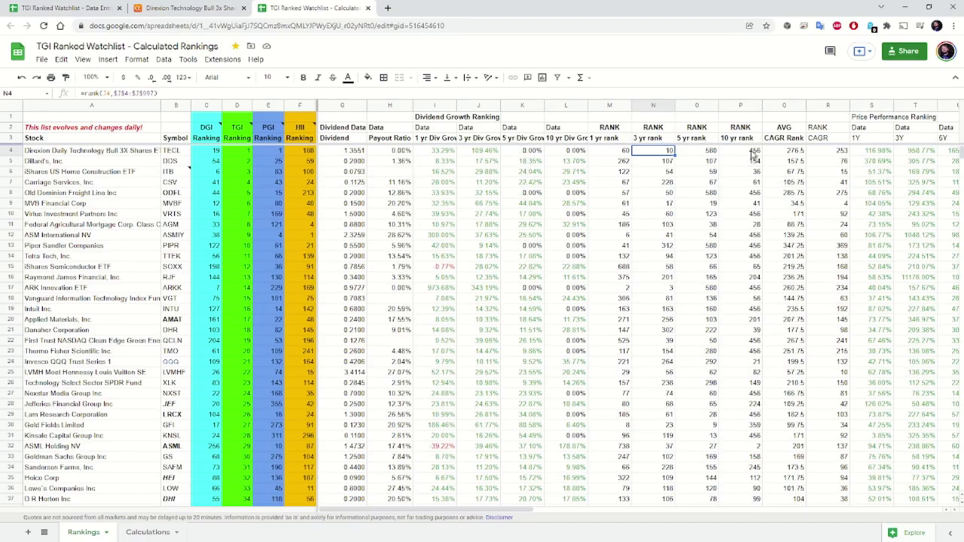
pyautogui.press('Right')
pyautogui.press('Right')
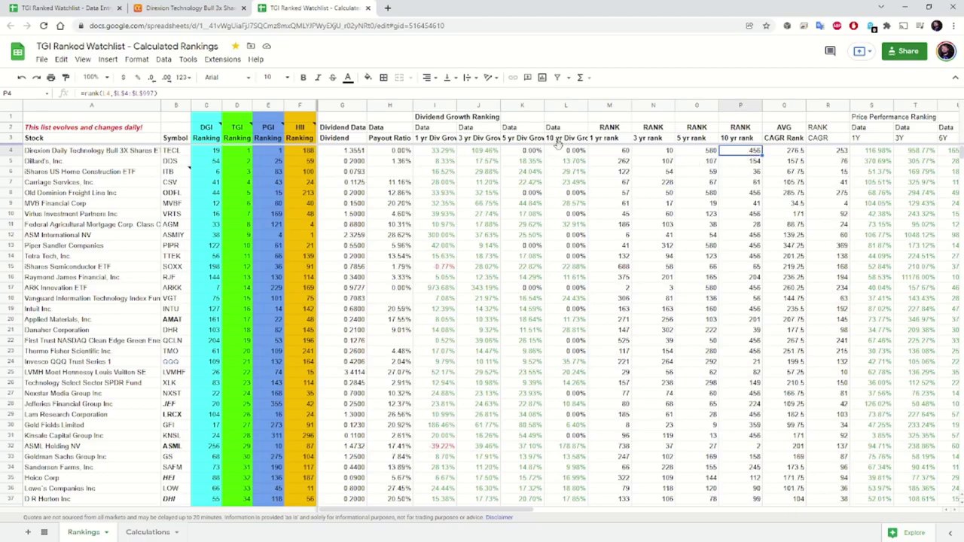
pyautogui.press('Right')
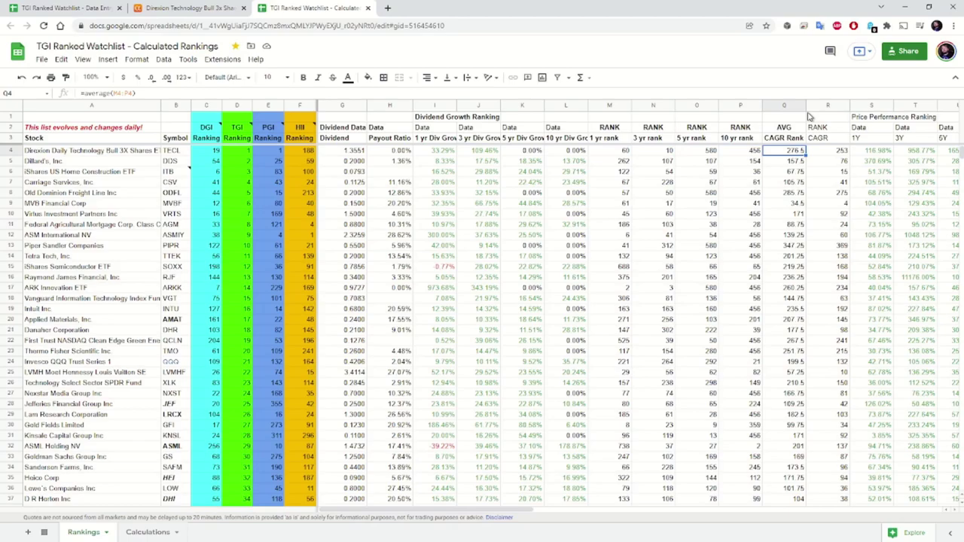
pyautogui.press('Right')
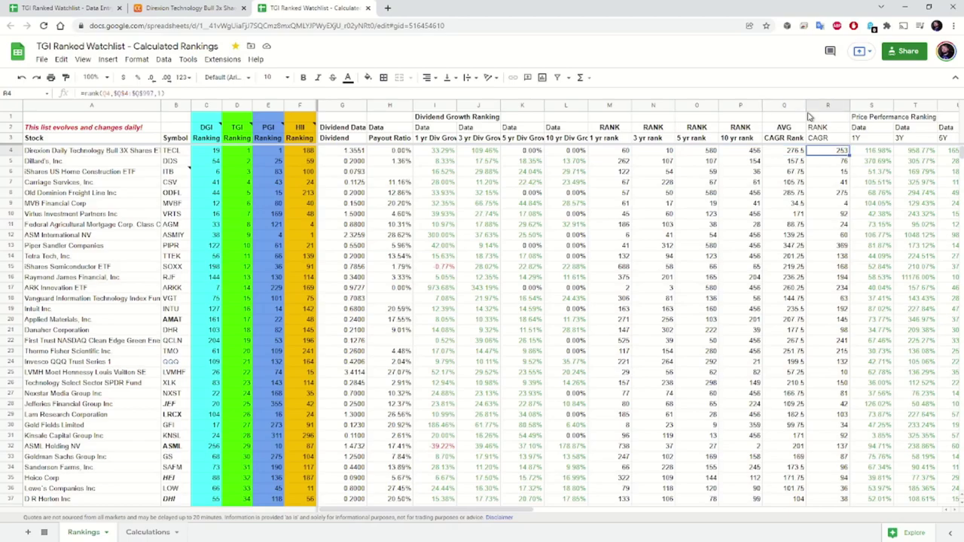
# Move through TECL's 1Y to 10Y price performance data and inspect the 1Y Rank formula.
pyautogui.press('Right')
pyautogui.press('Right')
pyautogui.press('Right')
pyautogui.press('Right')
pyautogui.press('Right')
pyautogui.press('Right')
pyautogui.press('Right')
pyautogui.press('Right')
pyautogui.press('Right')
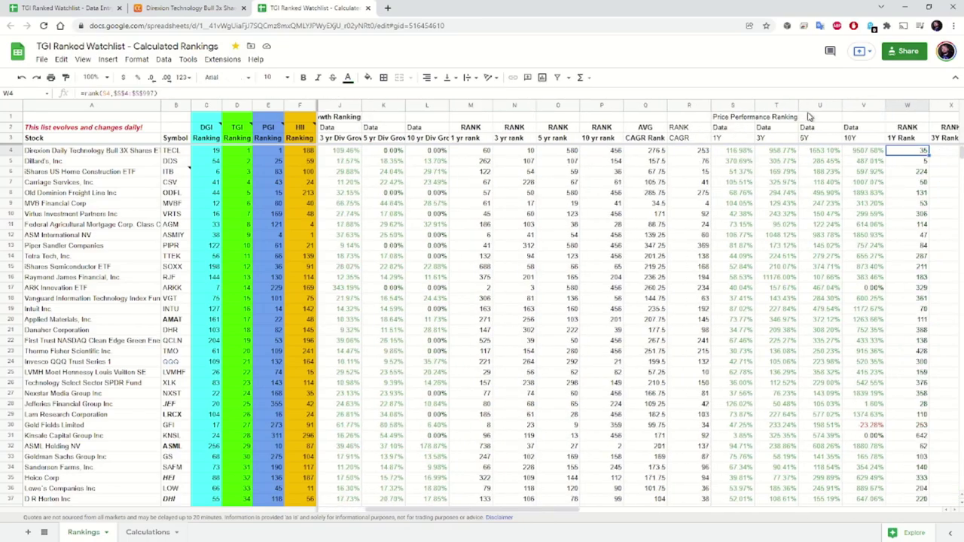
pyautogui.press('Left')
pyautogui.press('Left')
pyautogui.press('Left')
pyautogui.press('Left')
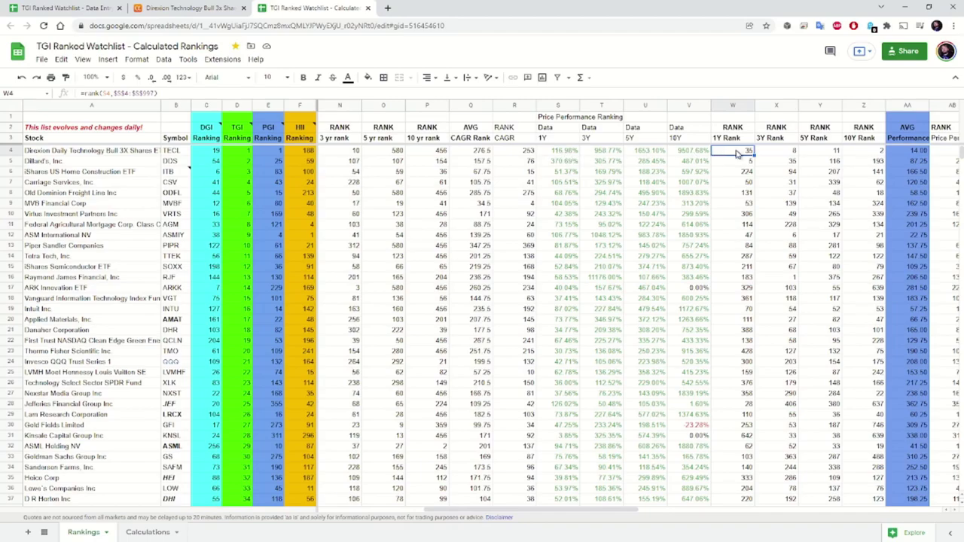
# Compare TECL's 3Y, 5Y and 10Y price performance data with the rank formulas, and check Raymond James Financial's 3Y rank and performance.
pyautogui.click(604, 155)
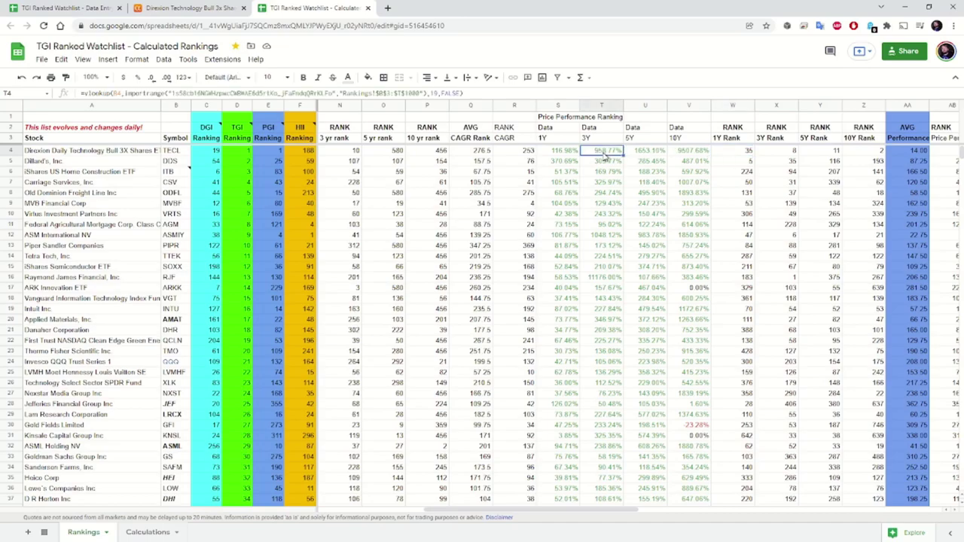
pyautogui.click(785, 154)
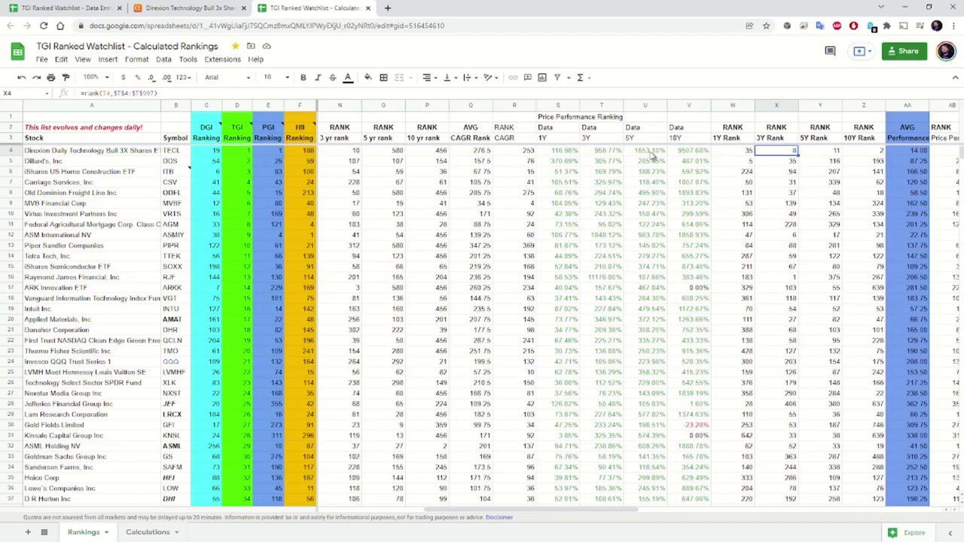
pyautogui.click(836, 153)
pyautogui.click(690, 154)
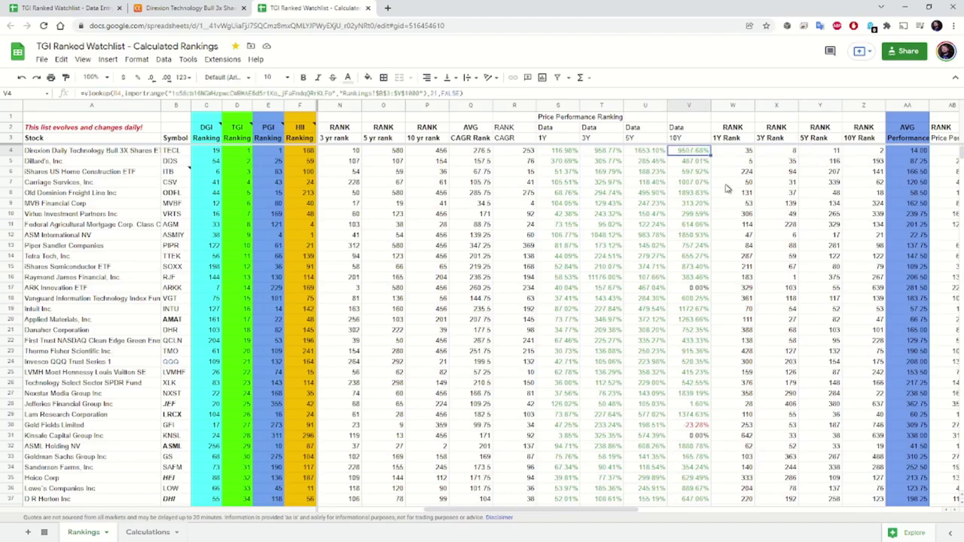
pyautogui.click(871, 153)
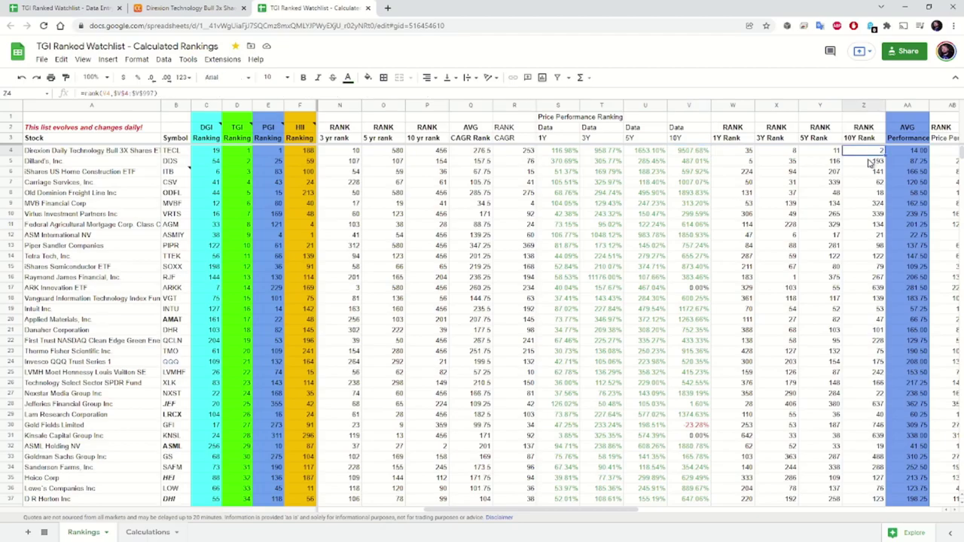
pyautogui.click(776, 279)
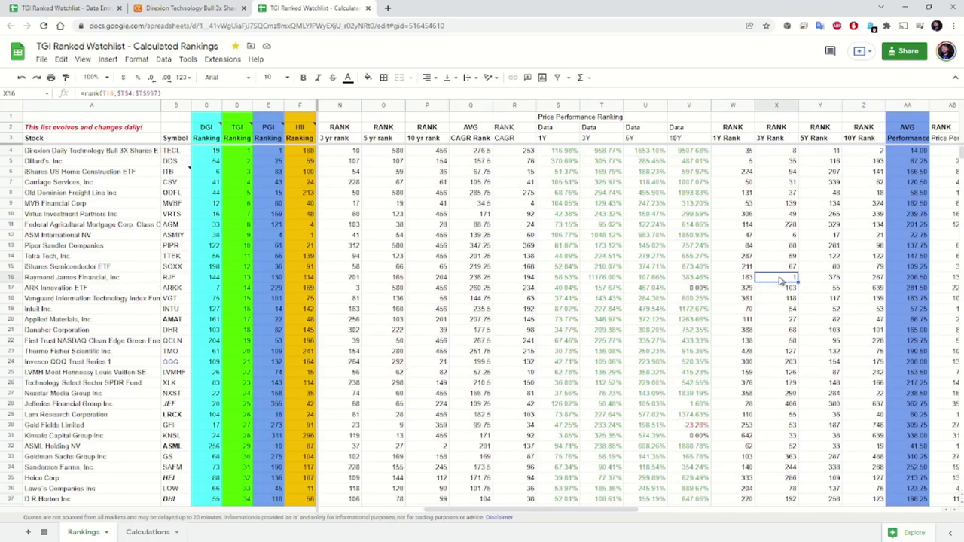
pyautogui.click(601, 279)
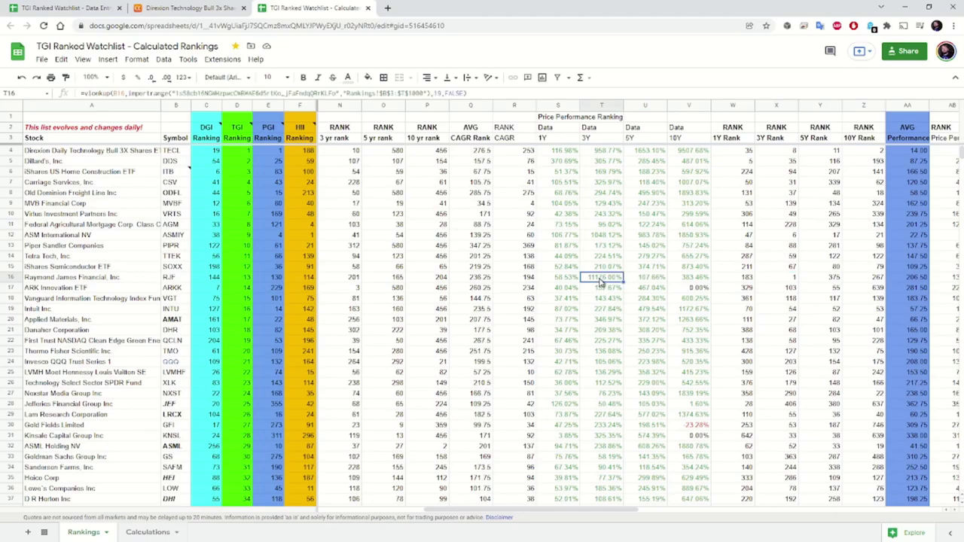
# Inspect TECL's formulas from the 10Y Rank through the price, combined and payout ratio ranks to the TGI average, plus its TGI Ranking formula.
pyautogui.click(865, 152)
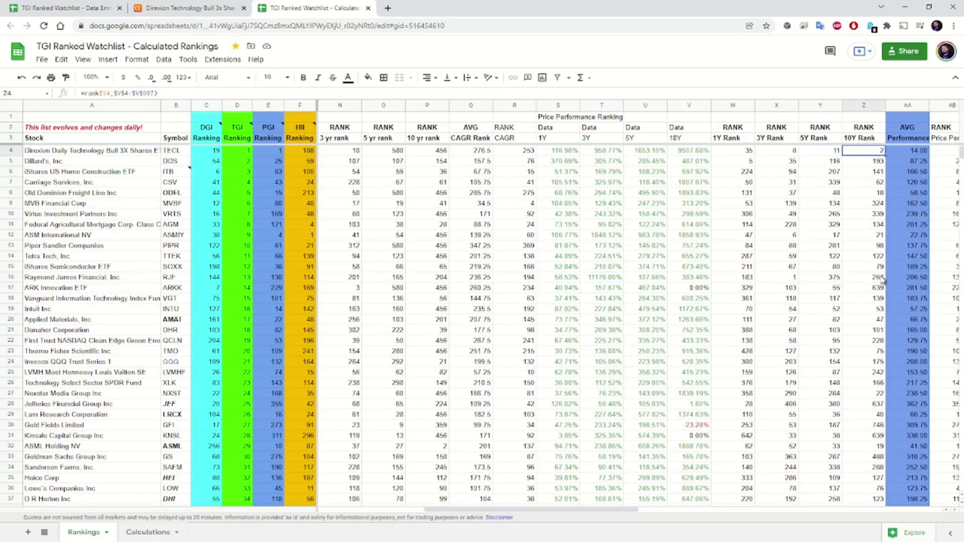
pyautogui.press('Right')
pyautogui.press('Right')
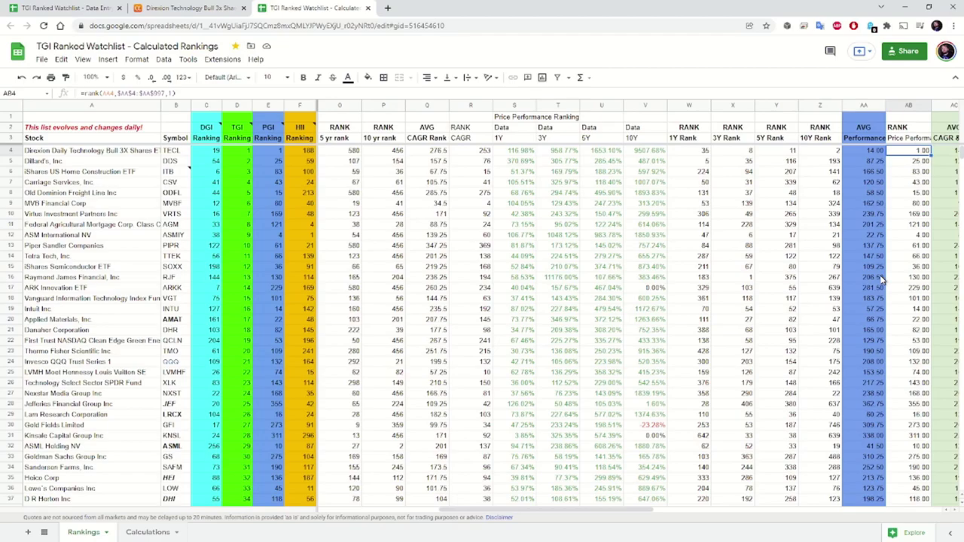
pyautogui.press('Right')
pyautogui.press('Right')
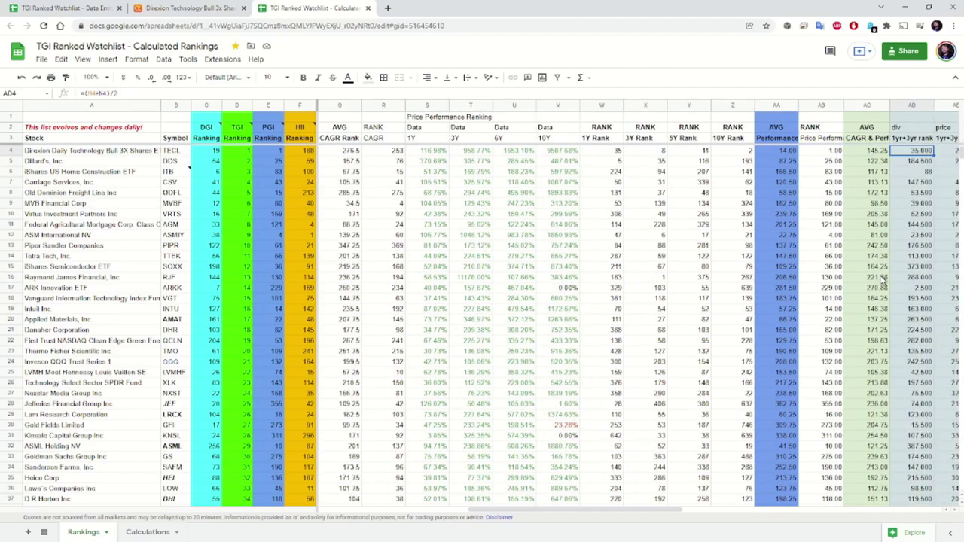
pyautogui.press('Right')
pyautogui.press('Right')
pyautogui.press('Right')
pyautogui.press('Right')
pyautogui.press('Right')
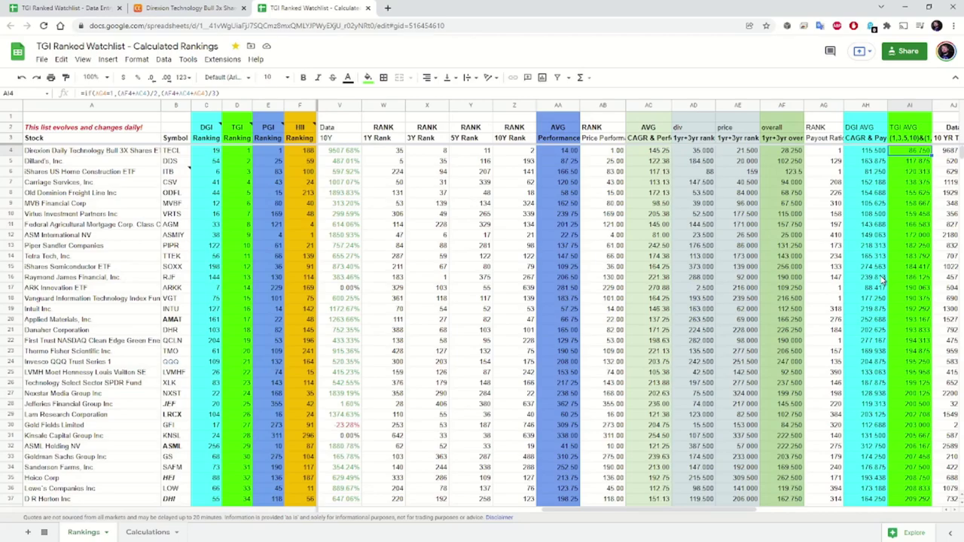
pyautogui.click(237, 153)
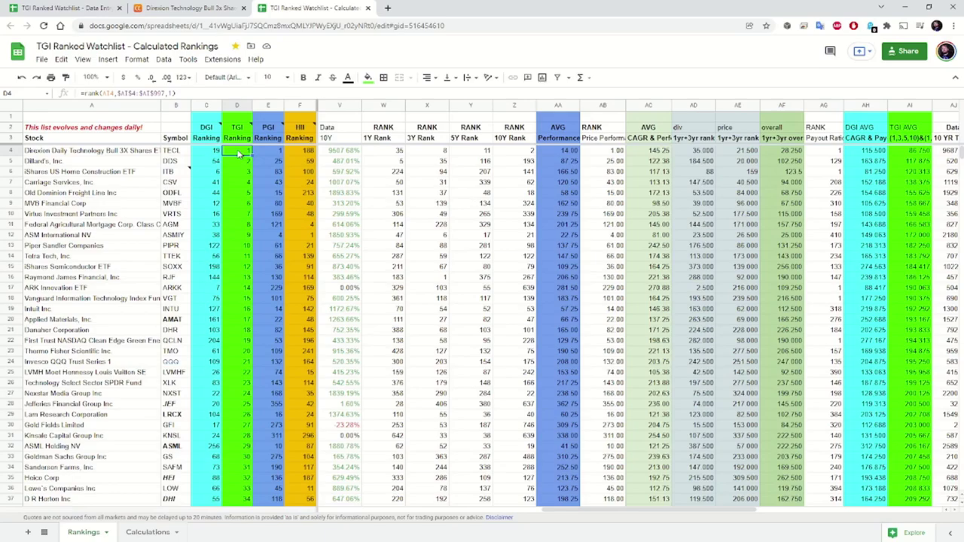
# Return to TECL's price performance data and select the 1Y lookup formula in cell S4.
pyautogui.click(334, 151)
pyautogui.press('Left')
pyautogui.press('Left')
pyautogui.press('Left')
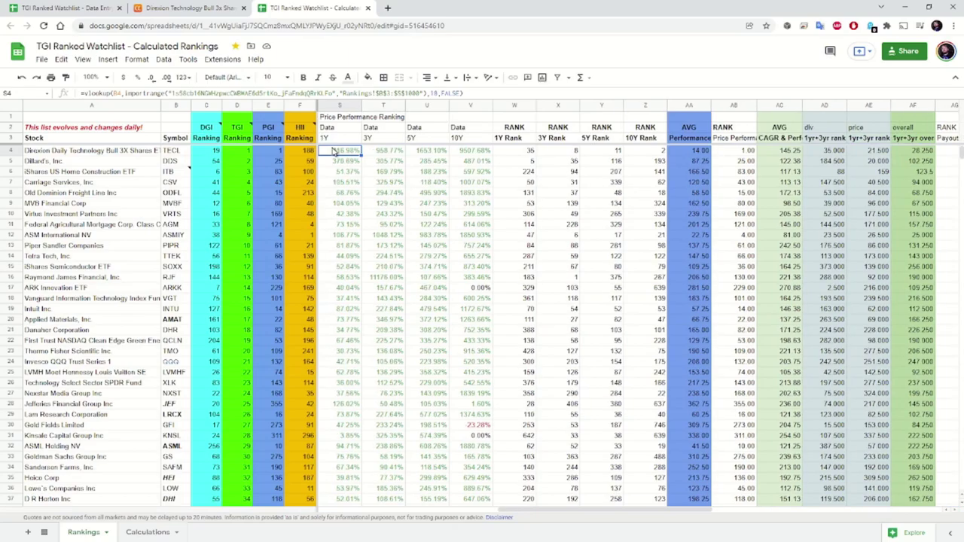